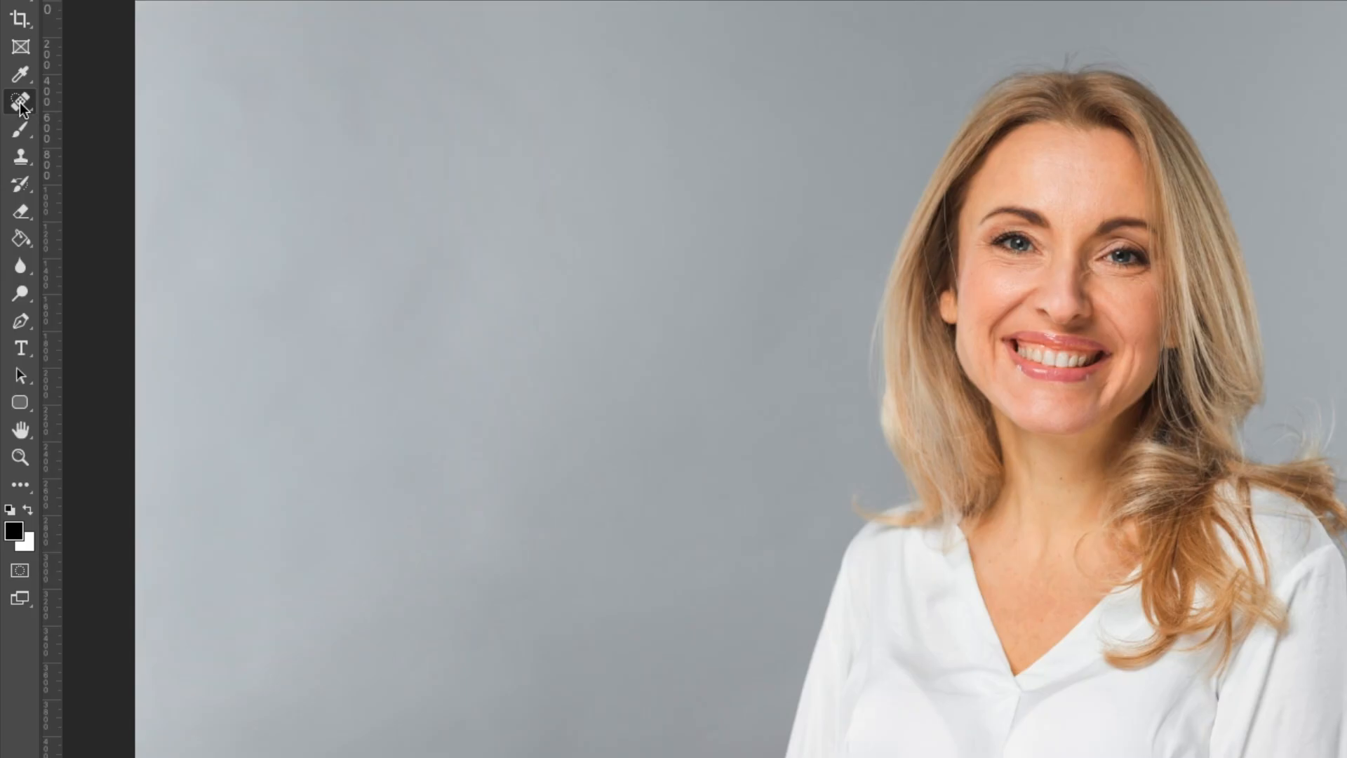
- Remove the small moles on the woman's neck and upper chest with the Spot Healing Brush
{"action": "left_click", "coordinate": [15, 213]}
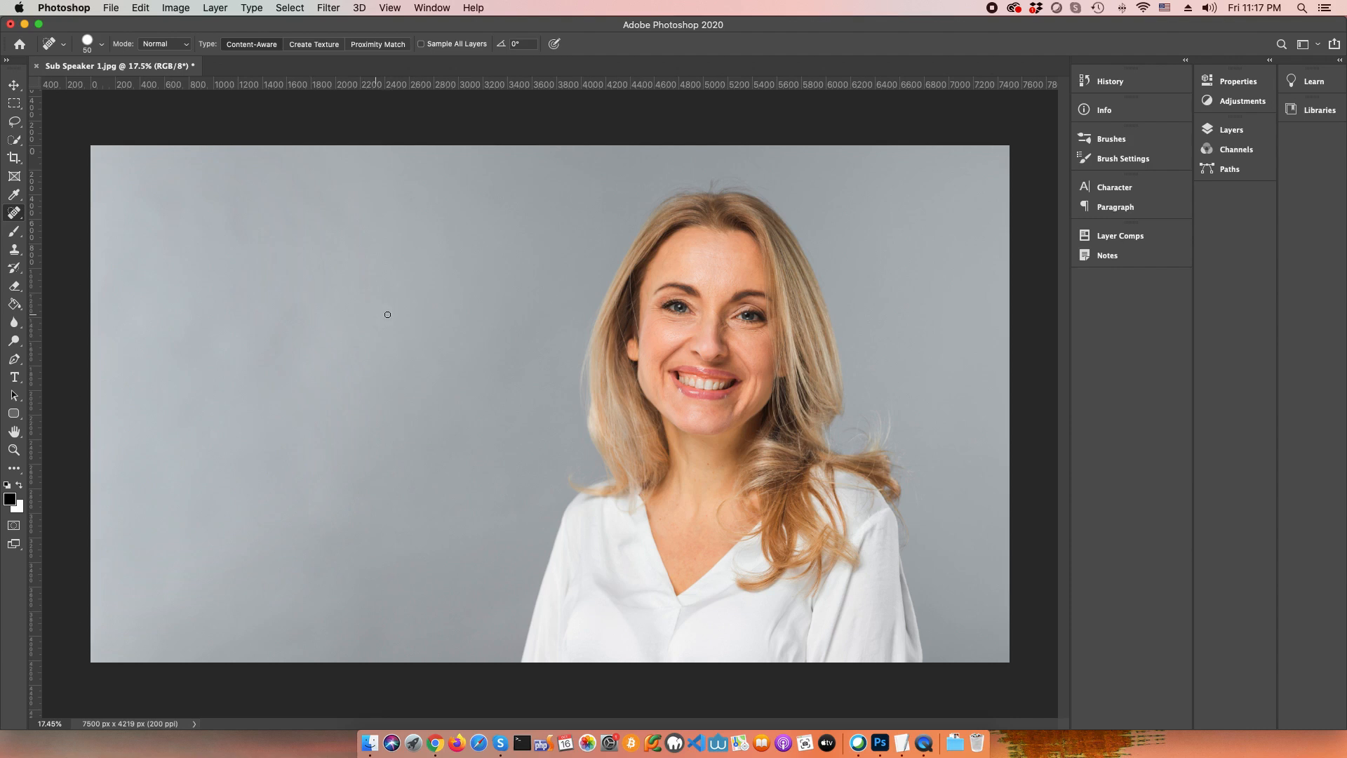
{"action": "left_click", "coordinate": [14, 449]}
{"action": "left_click", "coordinate": [739, 476]}
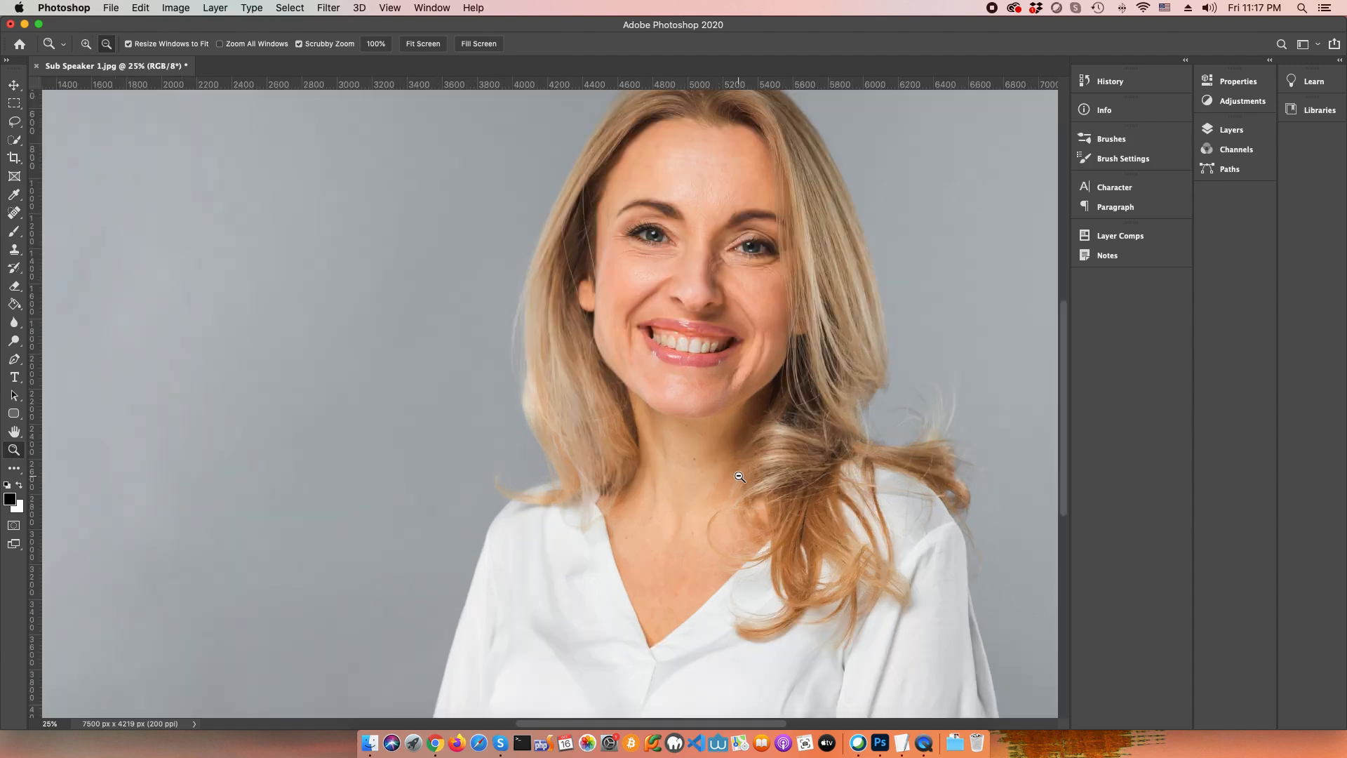
{"action": "scroll", "coordinate": [739, 476], "scroll_direction": "up", "scroll_amount": 5}
{"action": "scroll", "coordinate": [739, 477], "scroll_direction": "down", "scroll_amount": 4}
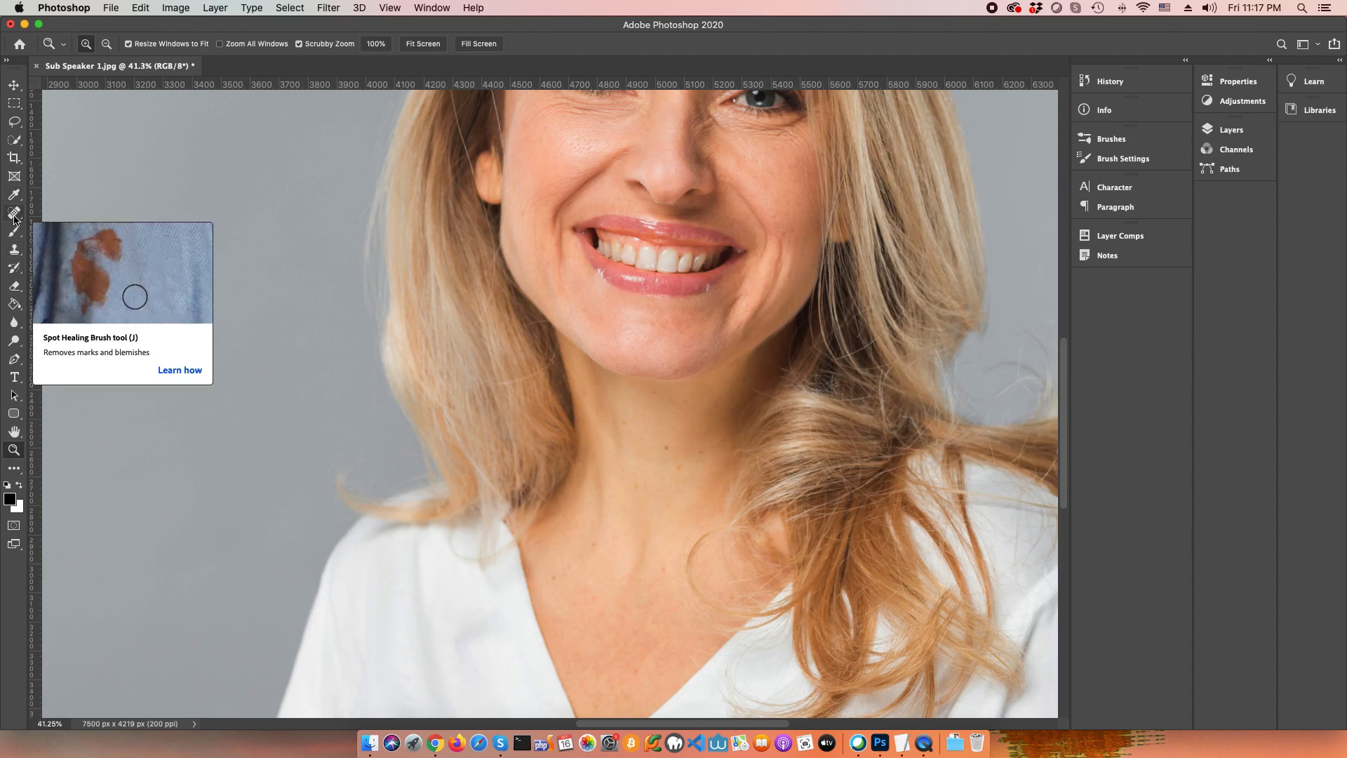
{"action": "left_click", "coordinate": [14, 214]}
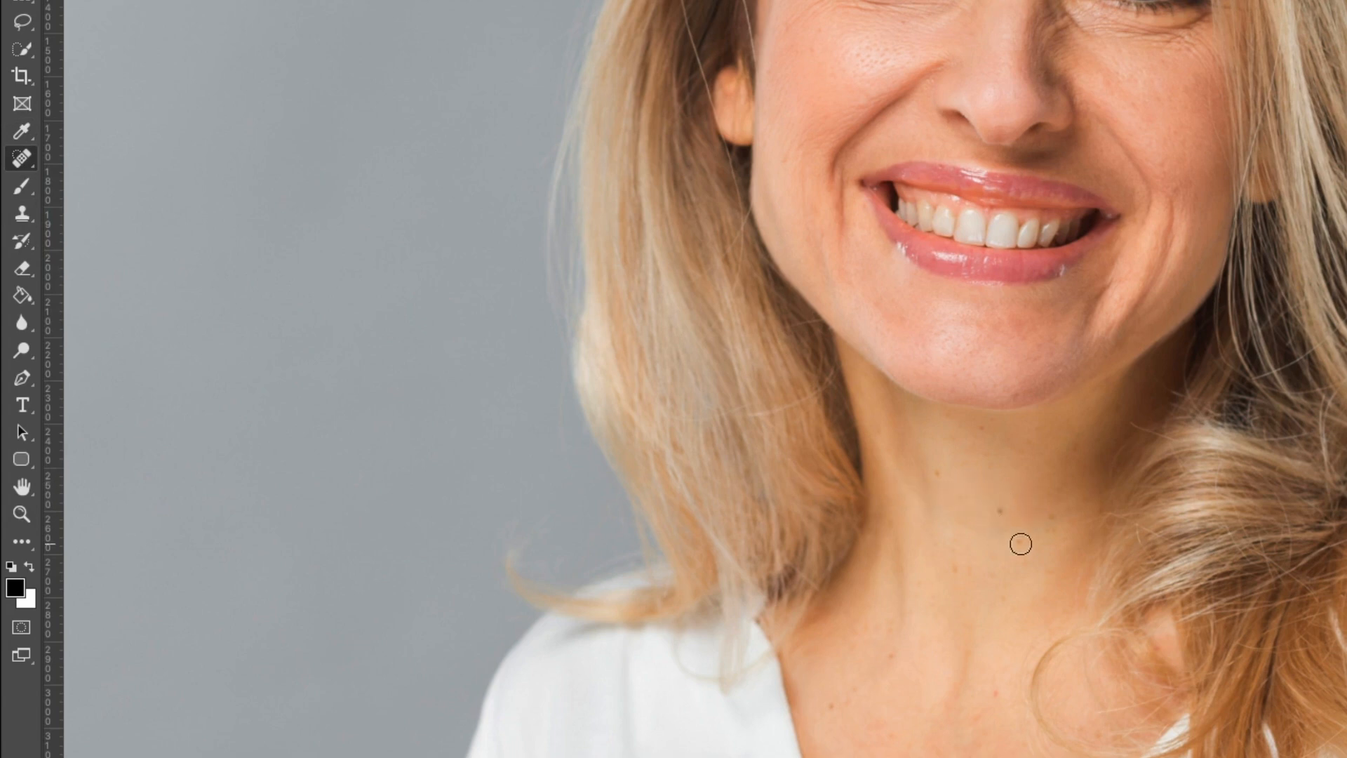
{"action": "left_click", "coordinate": [1000, 512]}
{"action": "left_click", "coordinate": [18, 164]}
{"action": "left_click", "coordinate": [856, 689]}
{"action": "left_click_drag", "start_coordinate": [855, 689], "coordinate": [827, 707]}
{"action": "left_click_drag", "start_coordinate": [985, 693], "coordinate": [980, 729]}
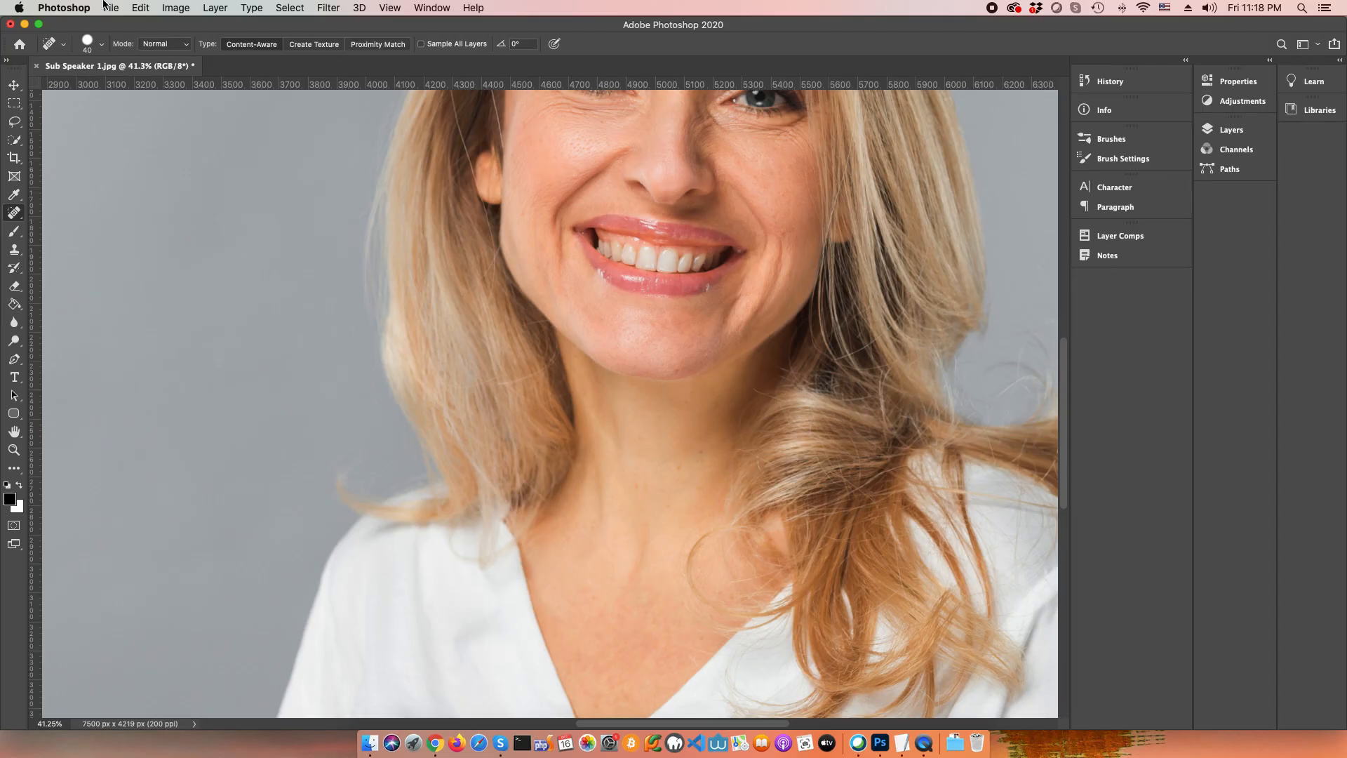
- Retouch the small marks on the woman's cheek, beside her nose and on her forehead with the Spot Healing Brush
{"action": "left_click", "coordinate": [102, 45]}
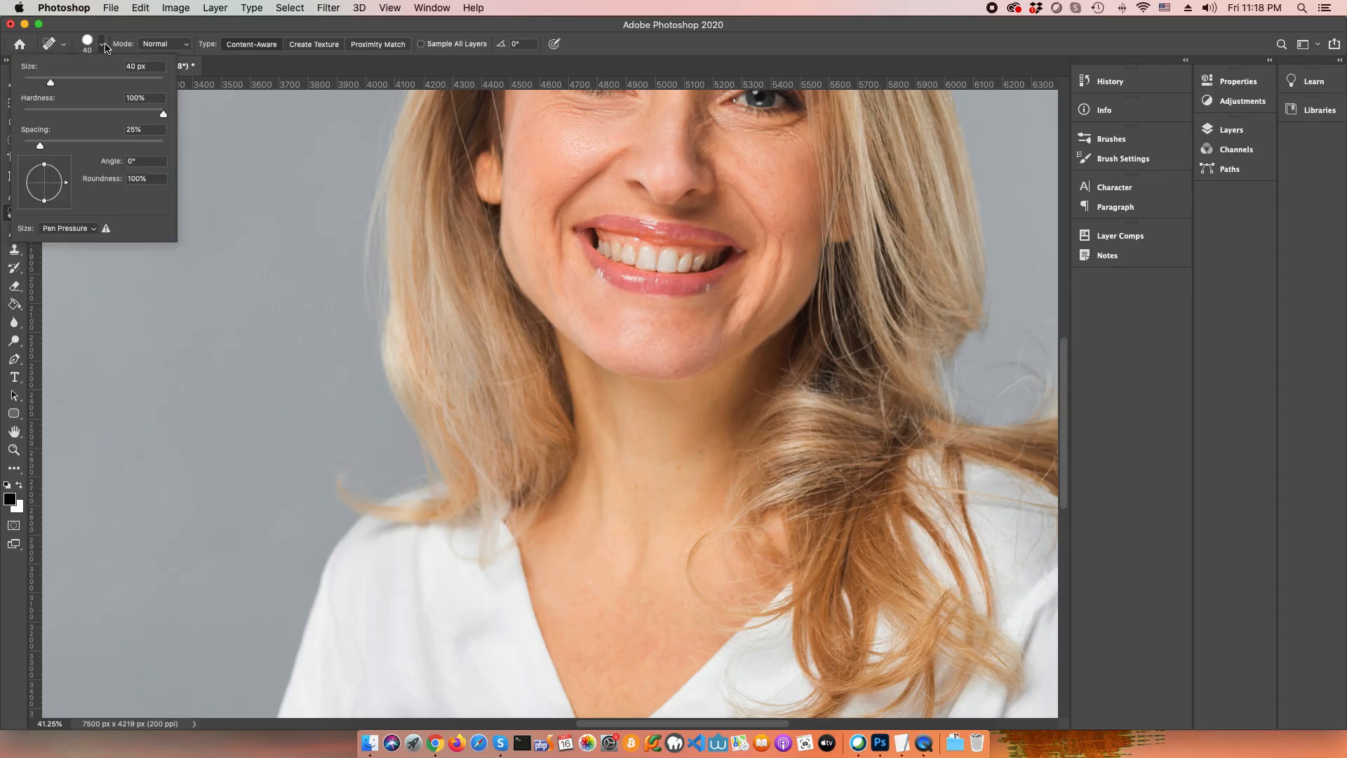
{"action": "left_click", "coordinate": [102, 45]}
{"action": "scroll", "coordinate": [814, 421], "scroll_direction": "up", "scroll_amount": 5}
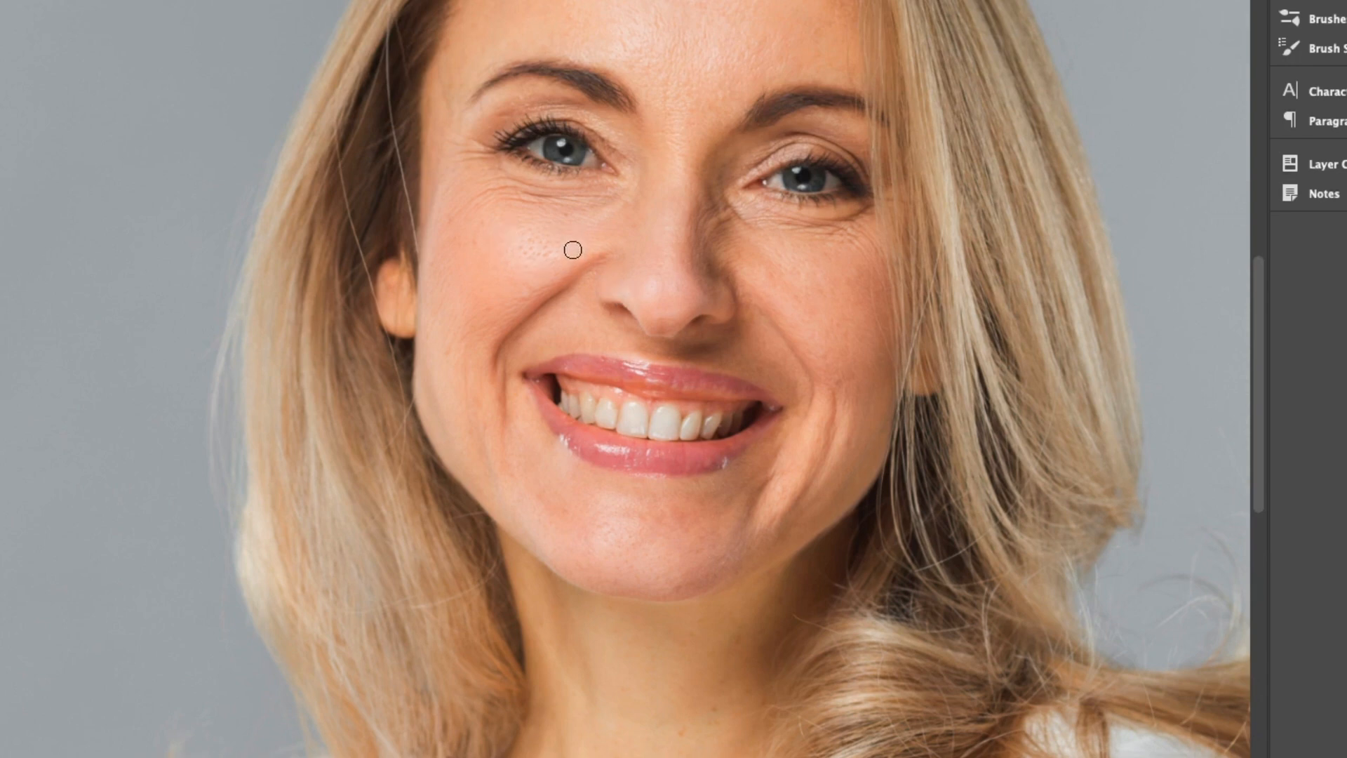
{"action": "left_click_drag", "start_coordinate": [605, 289], "coordinate": [598, 286]}
{"action": "mouse_move", "coordinate": [559, 246]}
{"action": "left_mouse_down"}
{"action": "mouse_move", "coordinate": [509, 259]}
{"action": "mouse_move", "coordinate": [546, 252]}
{"action": "mouse_move", "coordinate": [513, 261]}
{"action": "mouse_move", "coordinate": [547, 264]}
{"action": "mouse_move", "coordinate": [572, 253]}
{"action": "mouse_move", "coordinate": [526, 237]}
{"action": "mouse_move", "coordinate": [506, 254]}
{"action": "mouse_move", "coordinate": [515, 235]}
{"action": "mouse_move", "coordinate": [560, 251]}
{"action": "left_mouse_up"}
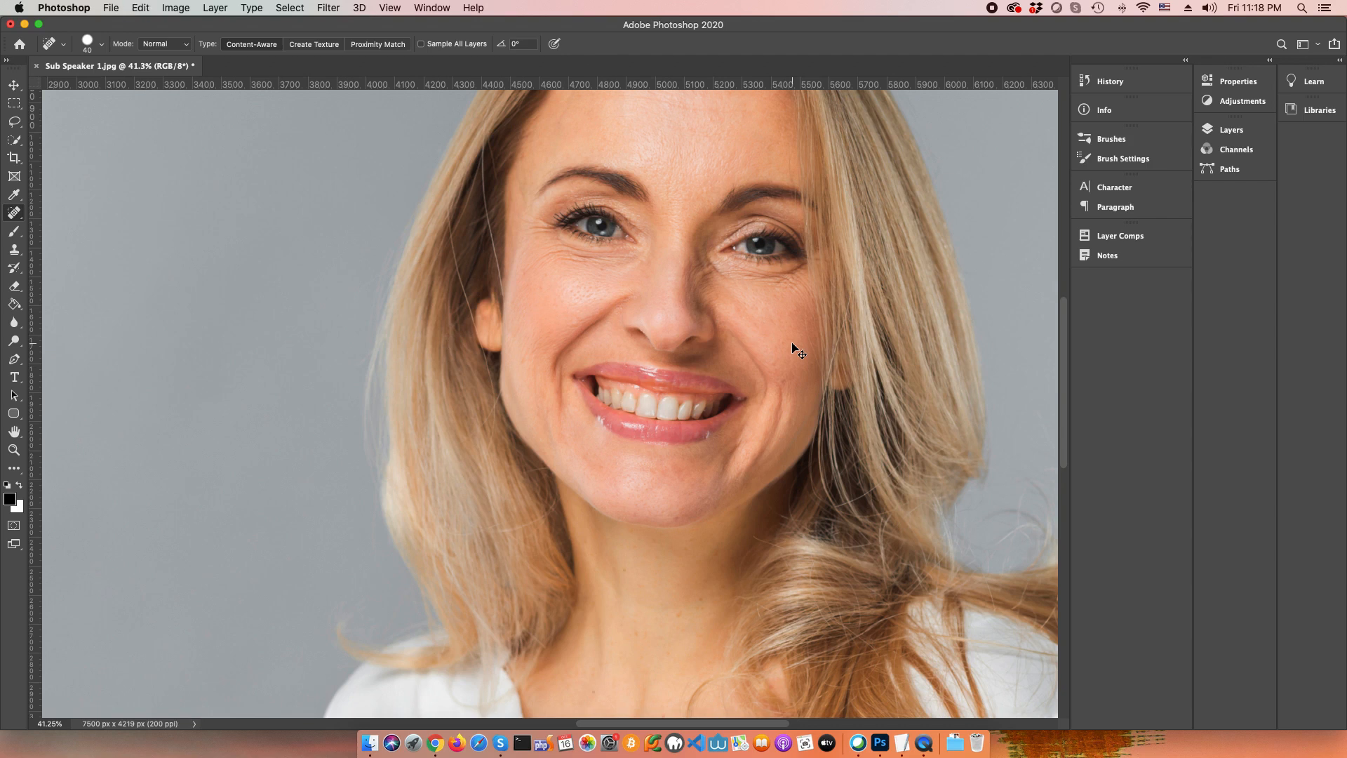
{"action": "scroll", "coordinate": [593, 366], "scroll_direction": "up", "scroll_amount": 2}
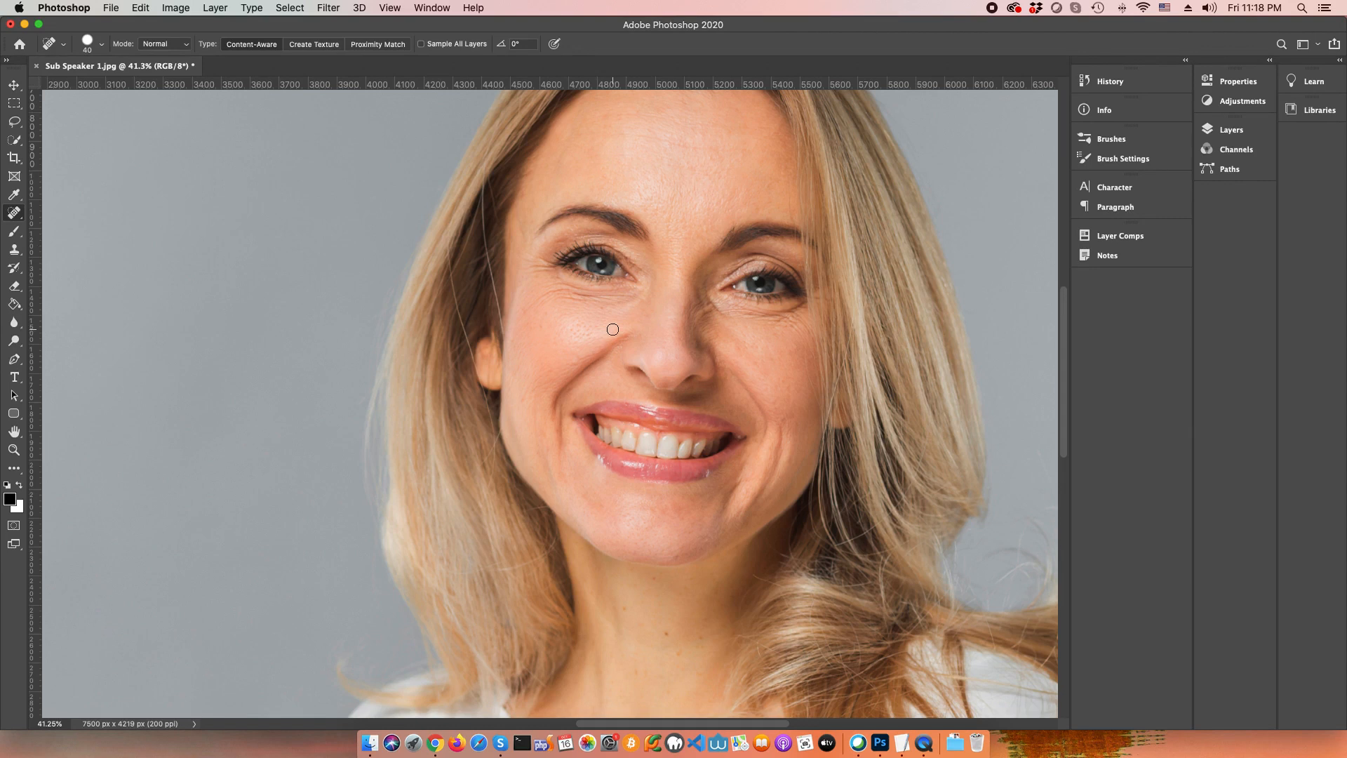
{"action": "mouse_move", "coordinate": [596, 330]}
{"action": "left_mouse_down"}
{"action": "mouse_move", "coordinate": [564, 336]}
{"action": "mouse_move", "coordinate": [636, 329]}
{"action": "left_mouse_up"}
{"action": "scroll", "coordinate": [774, 331], "scroll_direction": "up", "scroll_amount": 2}
{"action": "mouse_move", "coordinate": [617, 201]}
{"action": "left_mouse_down"}
{"action": "mouse_move", "coordinate": [757, 210]}
{"action": "mouse_move", "coordinate": [616, 204]}
{"action": "left_mouse_up"}
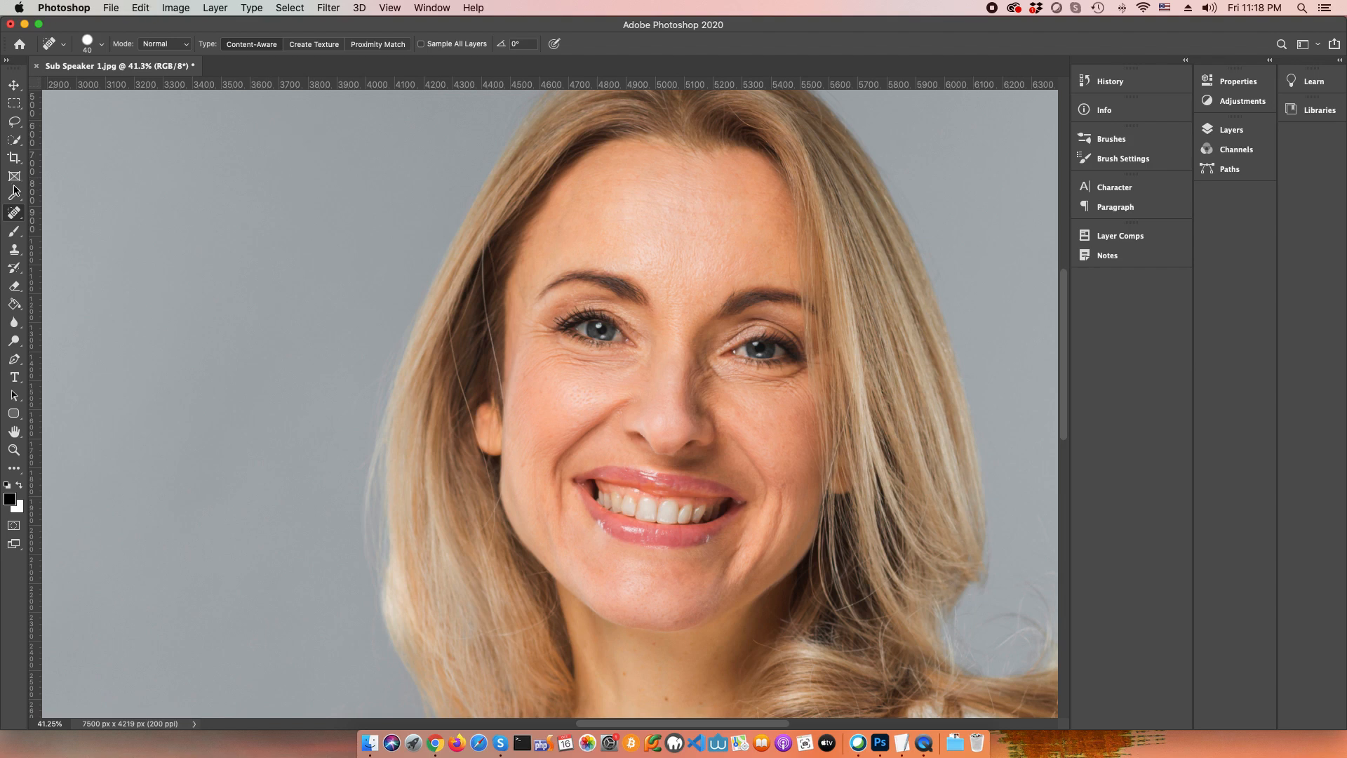
- Switch to the Healing Brush and sample clean skin on the woman's neck as the source
{"action": "left_click", "coordinate": [10, 214]}
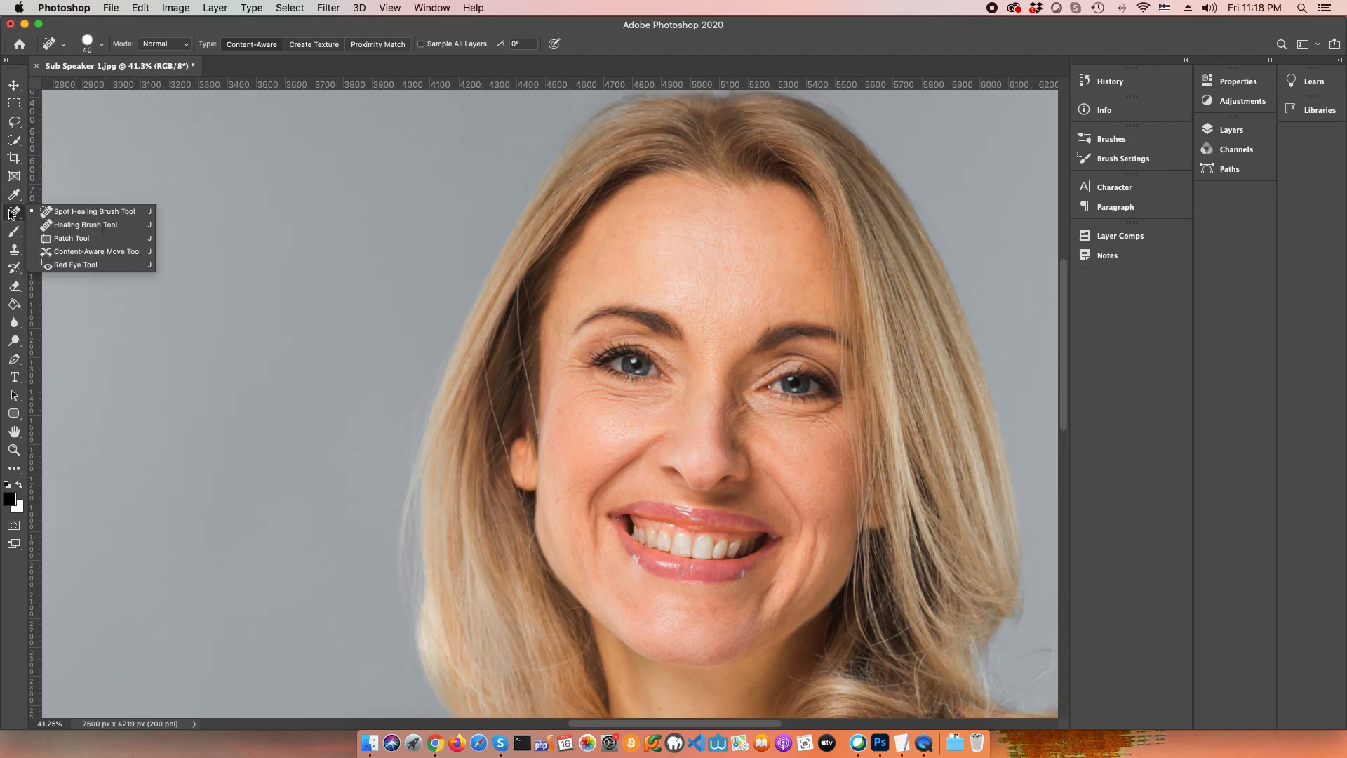
{"action": "left_click", "coordinate": [70, 231]}
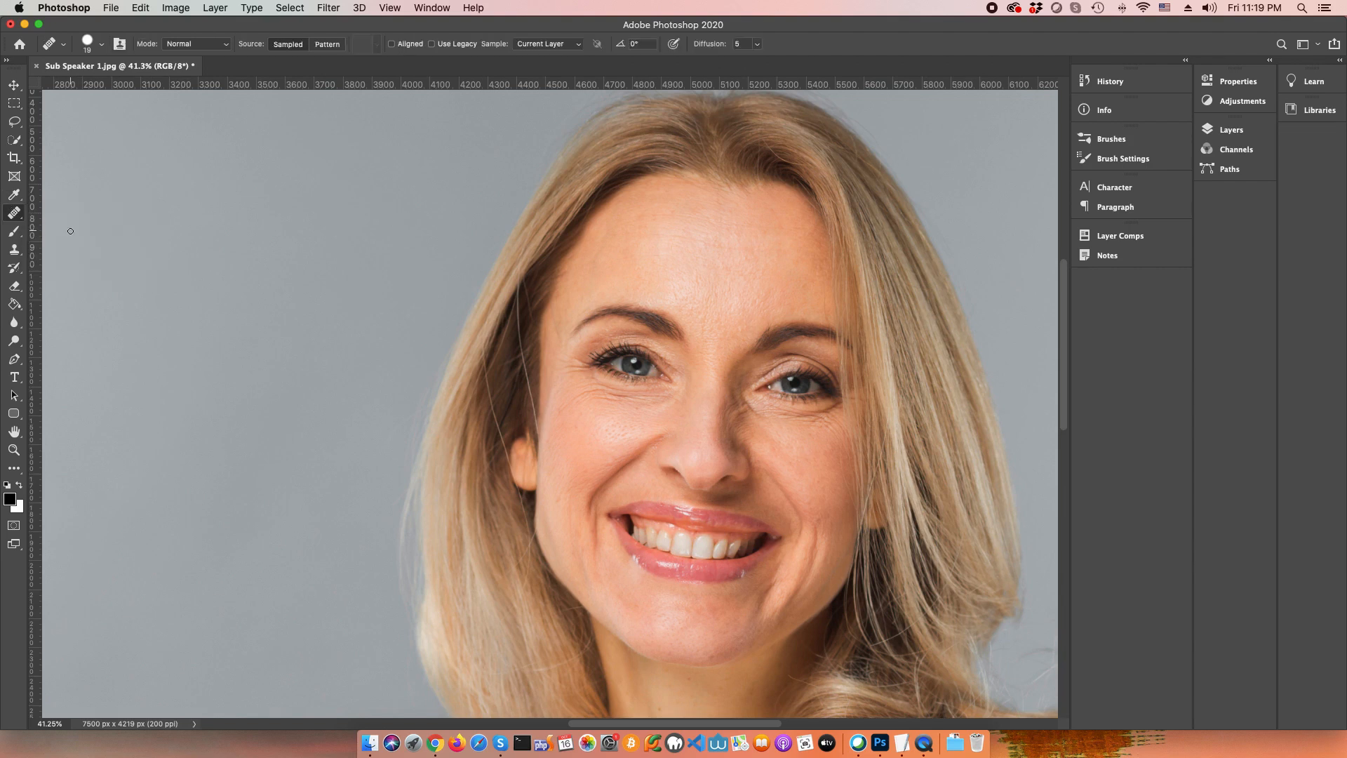
{"action": "scroll", "coordinate": [430, 302], "scroll_direction": "down", "scroll_amount": 5}
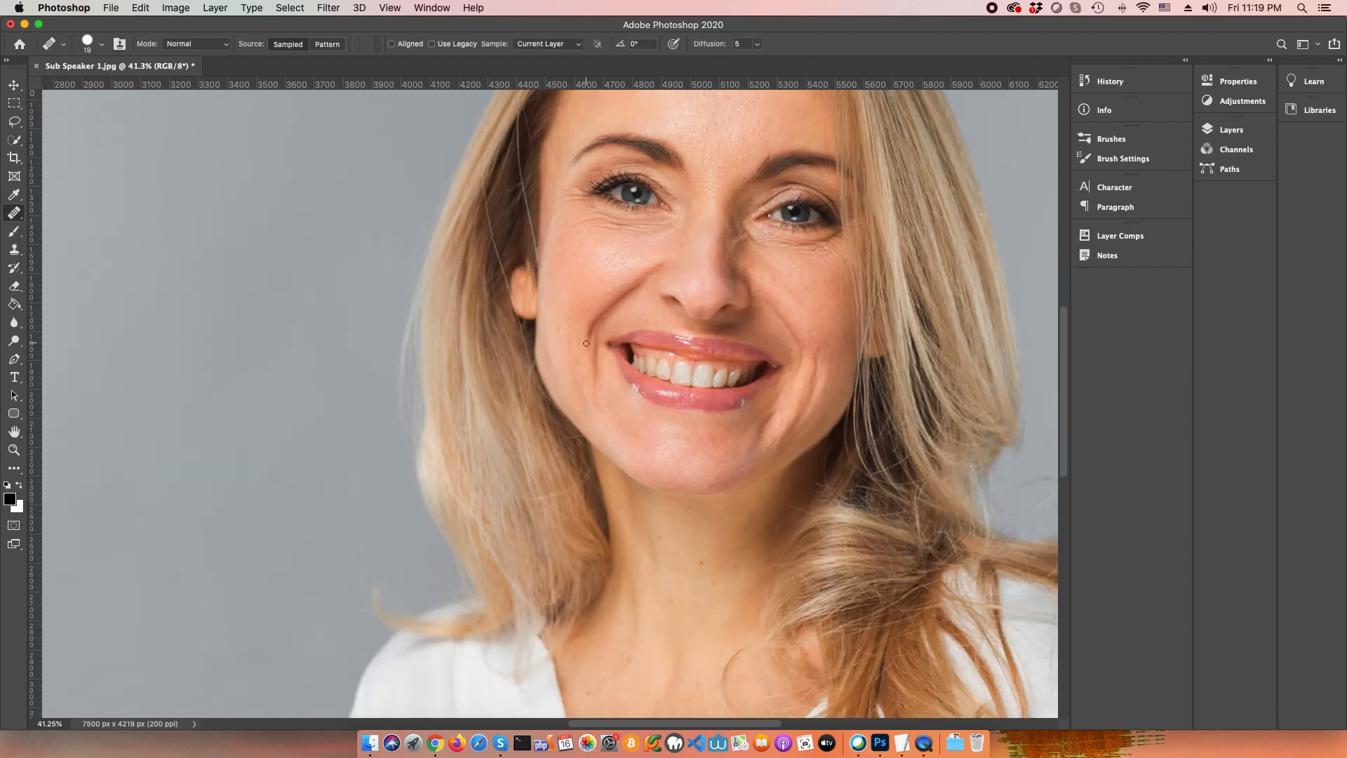
{"action": "scroll", "coordinate": [699, 603], "scroll_direction": "down", "scroll_amount": 1}
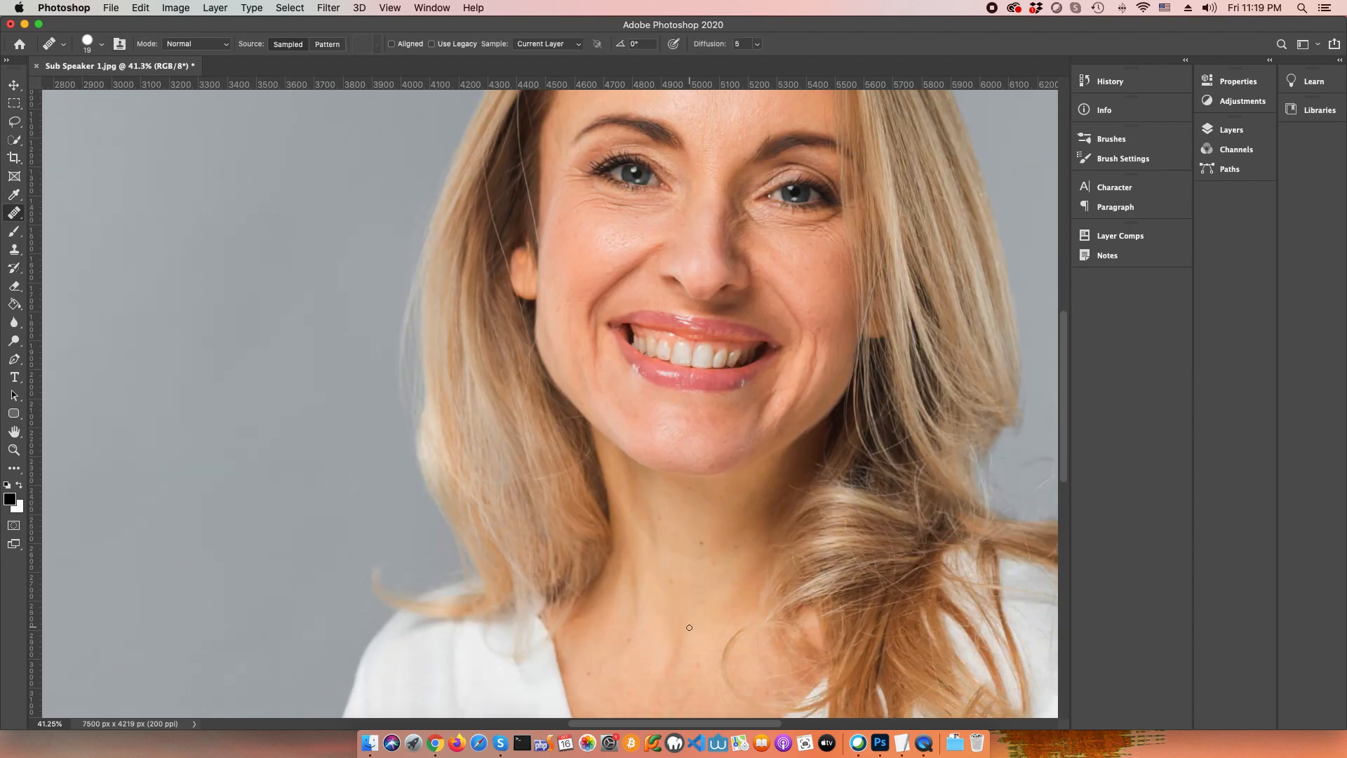
{"action": "left_click", "coordinate": [700, 585], "text": "alt"}
{"action": "left_click", "coordinate": [720, 525], "text": "alt"}
- Set the Healing Brush size to 60 px
{"action": "key", "text": "bracketright"}
{"action": "key", "text": "bracketright"}
{"action": "key", "text": "bracketright"}
{"action": "key", "text": "bracketright"}
{"action": "key", "text": "bracketright"}
{"action": "key", "text": "bracketright"}
{"action": "key", "text": "bracketright"}
{"action": "key", "text": "bracketright"}
{"action": "key", "text": "bracketright"}
{"action": "key", "text": "bracketright"}
{"action": "key", "text": "bracketright"}
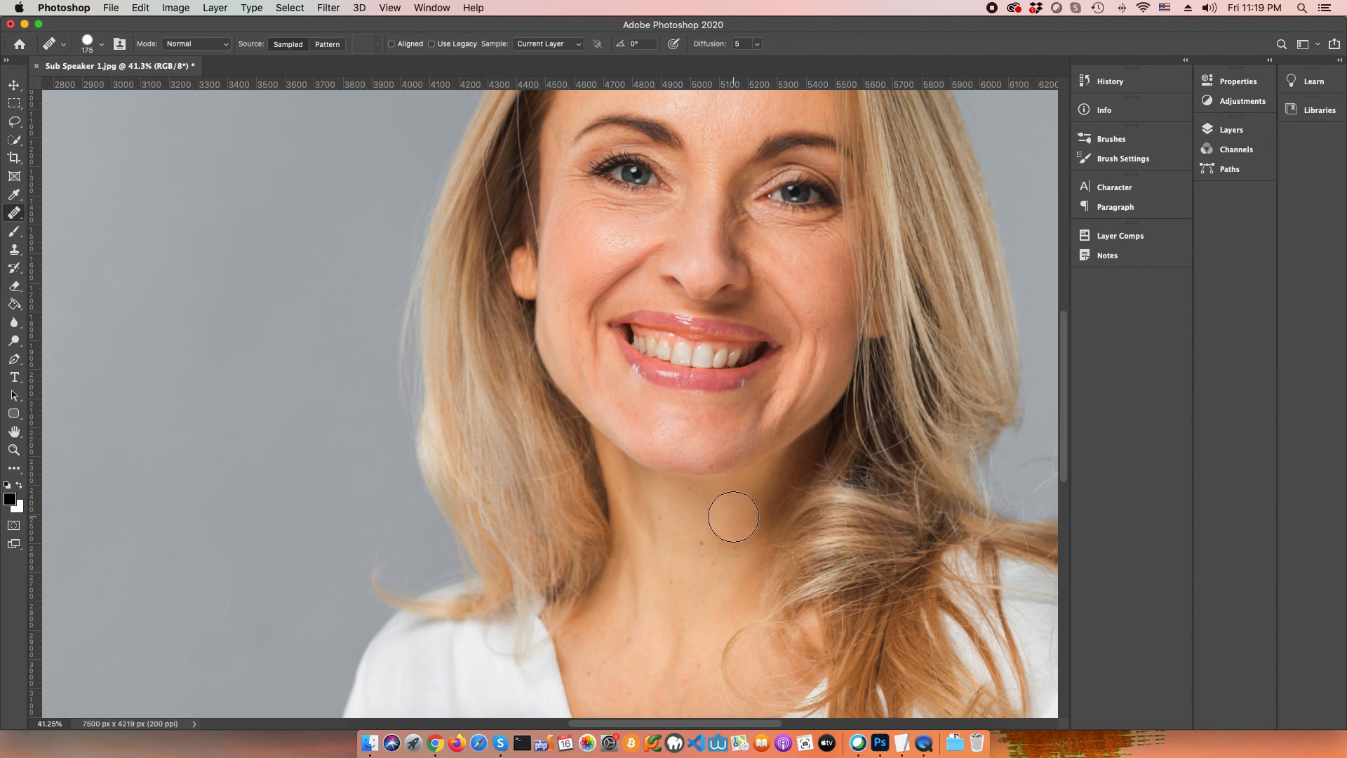
{"action": "key", "text": "bracketleft"}
{"action": "key", "text": "bracketleft"}
{"action": "key", "text": "bracketleft"}
{"action": "key", "text": "bracketleft"}
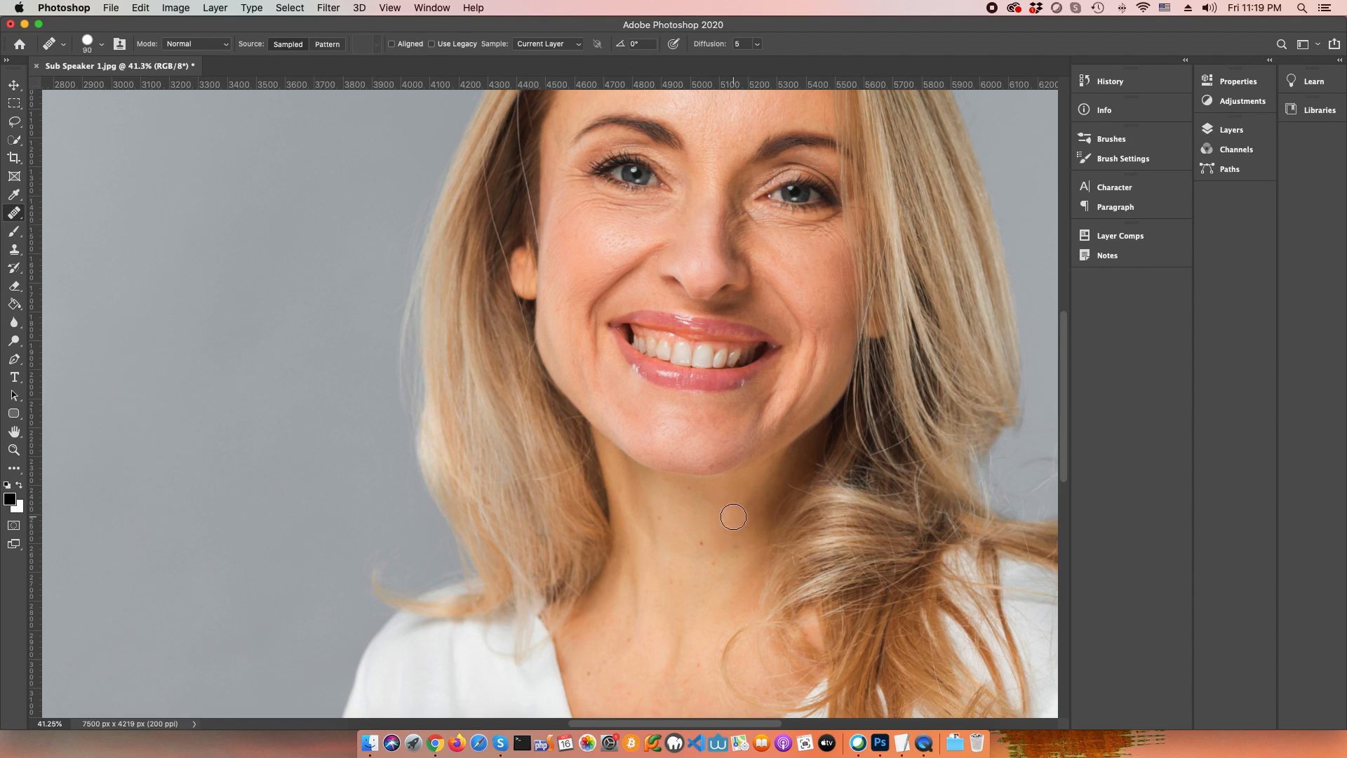
{"action": "key", "text": "bracketleft"}
{"action": "key", "text": "bracketright"}
{"action": "key", "text": "bracketleft"}
{"action": "key", "text": "bracketleft"}
{"action": "key", "text": "bracketright"}
{"action": "key", "text": "bracketright"}
{"action": "key", "text": "bracketright"}
{"action": "key", "text": "bracketright"}
{"action": "key", "text": "bracketright"}
{"action": "key", "text": "bracketright"}
{"action": "key", "text": "bracketright"}
{"action": "key", "text": "bracketright"}
{"action": "key", "text": "bracketright"}
{"action": "key", "text": "bracketleft"}
{"action": "key", "text": "bracketleft"}
{"action": "key", "text": "bracketleft"}
{"action": "key", "text": "bracketleft"}
{"action": "key", "text": "bracketleft"}
{"action": "key", "text": "bracketleft"}
{"action": "key", "text": "bracketleft"}
{"action": "key", "text": "bracketleft"}
- Heal the moles across the neck and upper chest with the Healing Brush, resampling clean neck skin partway through
{"action": "left_click_drag", "start_coordinate": [677, 528], "coordinate": [679, 526]}
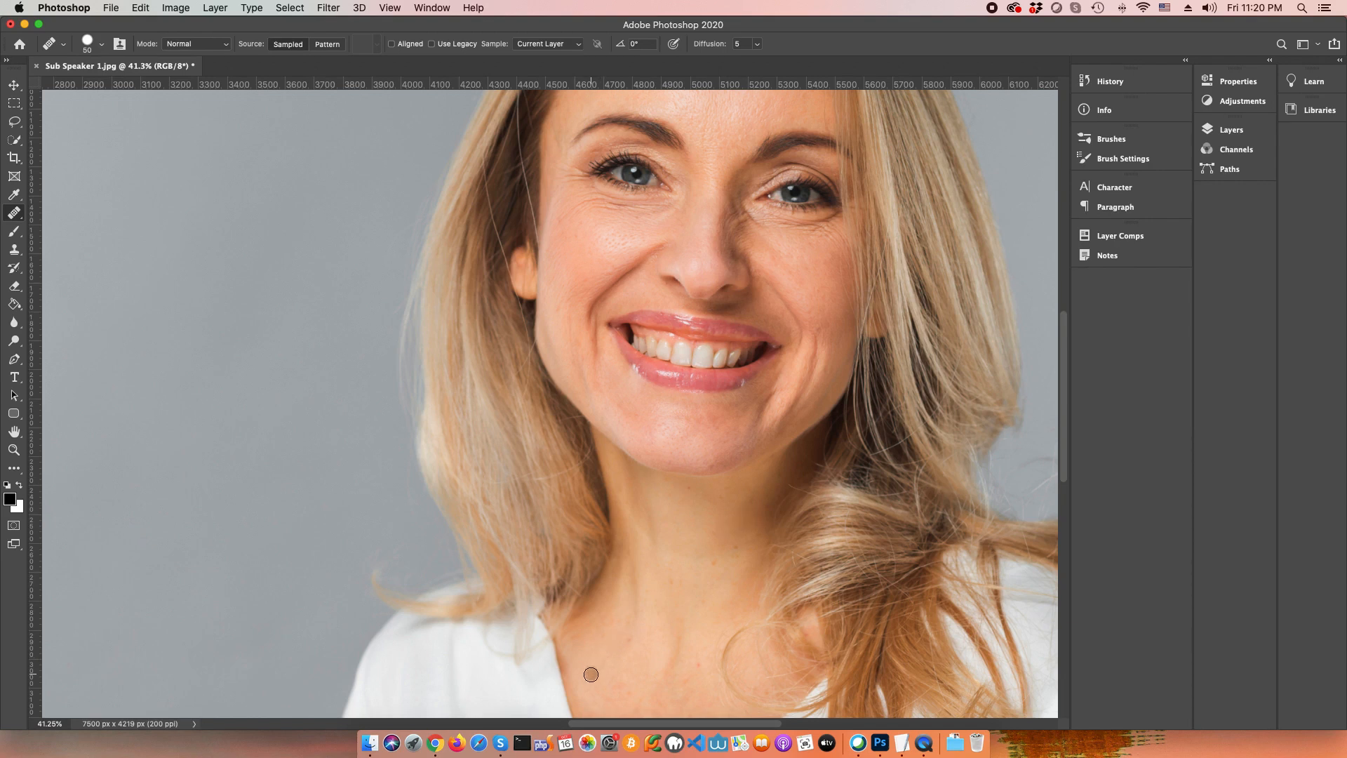
{"action": "mouse_move", "coordinate": [589, 673]}
{"action": "left_mouse_down"}
{"action": "mouse_move", "coordinate": [627, 640]}
{"action": "mouse_move", "coordinate": [617, 655]}
{"action": "left_mouse_up"}
{"action": "left_click", "coordinate": [620, 687]}
{"action": "left_click", "coordinate": [691, 678]}
{"action": "left_click", "coordinate": [696, 611]}
{"action": "left_click", "coordinate": [667, 584]}
{"action": "left_click", "coordinate": [678, 556]}
{"action": "left_click", "coordinate": [686, 548]}
{"action": "left_click", "coordinate": [663, 508], "text": "alt"}
{"action": "mouse_move", "coordinate": [680, 627]}
{"action": "left_mouse_down"}
{"action": "mouse_move", "coordinate": [666, 669]}
{"action": "mouse_move", "coordinate": [686, 644]}
{"action": "mouse_move", "coordinate": [652, 687]}
{"action": "mouse_move", "coordinate": [672, 638]}
{"action": "mouse_move", "coordinate": [644, 692]}
{"action": "mouse_move", "coordinate": [668, 614]}
{"action": "mouse_move", "coordinate": [628, 693]}
{"action": "mouse_move", "coordinate": [666, 606]}
{"action": "mouse_move", "coordinate": [635, 675]}
{"action": "mouse_move", "coordinate": [591, 693]}
{"action": "mouse_move", "coordinate": [642, 632]}
{"action": "mouse_move", "coordinate": [591, 672]}
{"action": "mouse_move", "coordinate": [603, 645]}
{"action": "mouse_move", "coordinate": [578, 675]}
{"action": "mouse_move", "coordinate": [608, 623]}
{"action": "mouse_move", "coordinate": [584, 642]}
{"action": "mouse_move", "coordinate": [572, 686]}
{"action": "mouse_move", "coordinate": [578, 604]}
{"action": "mouse_move", "coordinate": [604, 611]}
{"action": "mouse_move", "coordinate": [592, 618]}
{"action": "mouse_move", "coordinate": [587, 595]}
{"action": "mouse_move", "coordinate": [627, 636]}
{"action": "mouse_move", "coordinate": [603, 578]}
{"action": "mouse_move", "coordinate": [623, 615]}
{"action": "left_mouse_up"}
- Outline the mole in the middle of the woman's neck with the Patch tool in Normal mode
{"action": "left_click", "coordinate": [16, 218]}
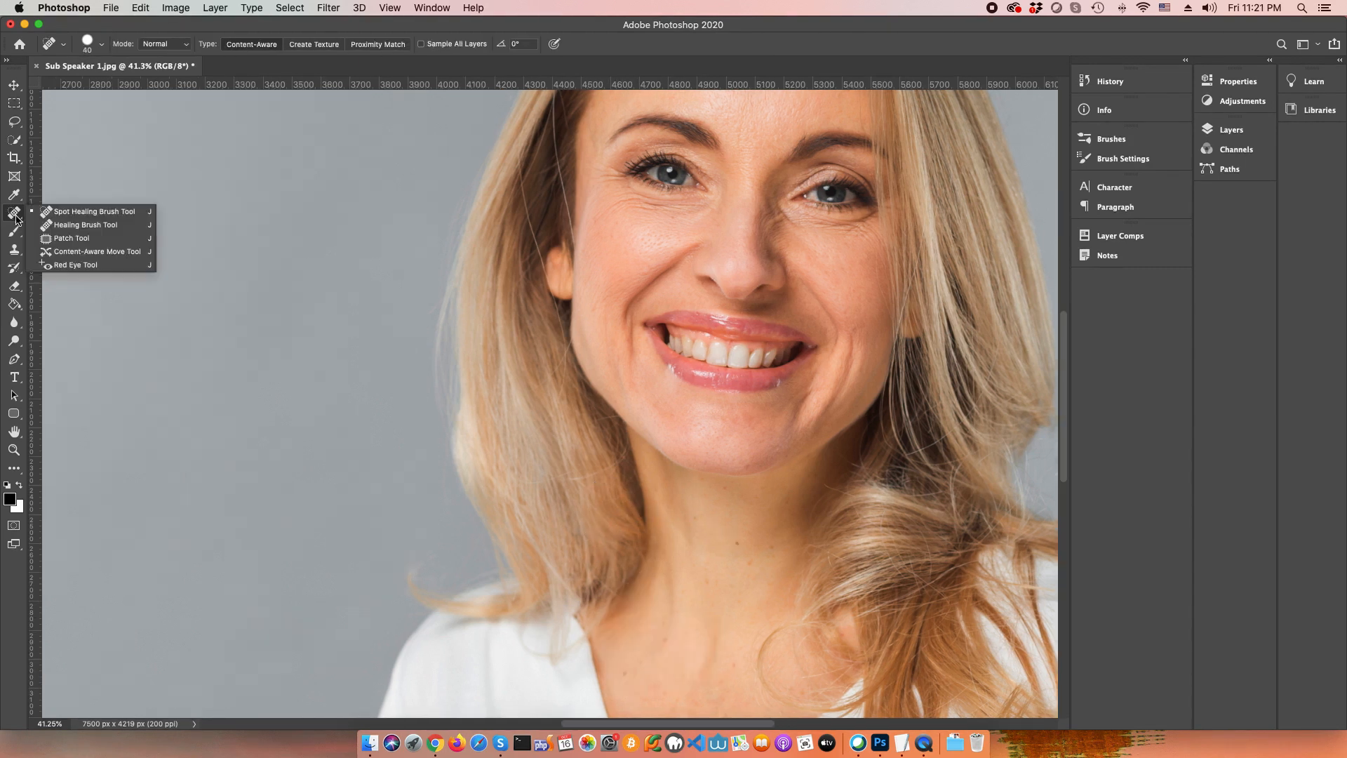
{"action": "left_click", "coordinate": [70, 238]}
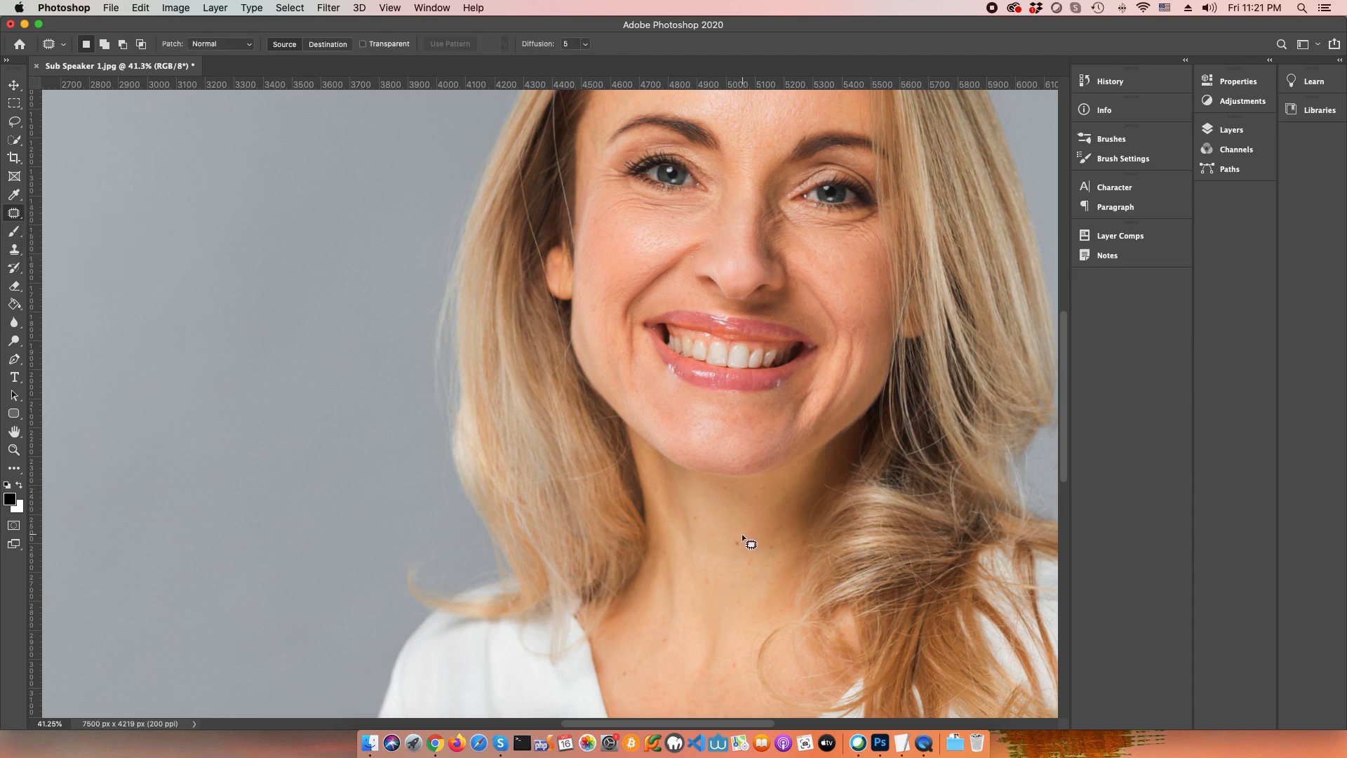
{"action": "scroll", "coordinate": [742, 529], "scroll_direction": "right", "scroll_amount": 5}
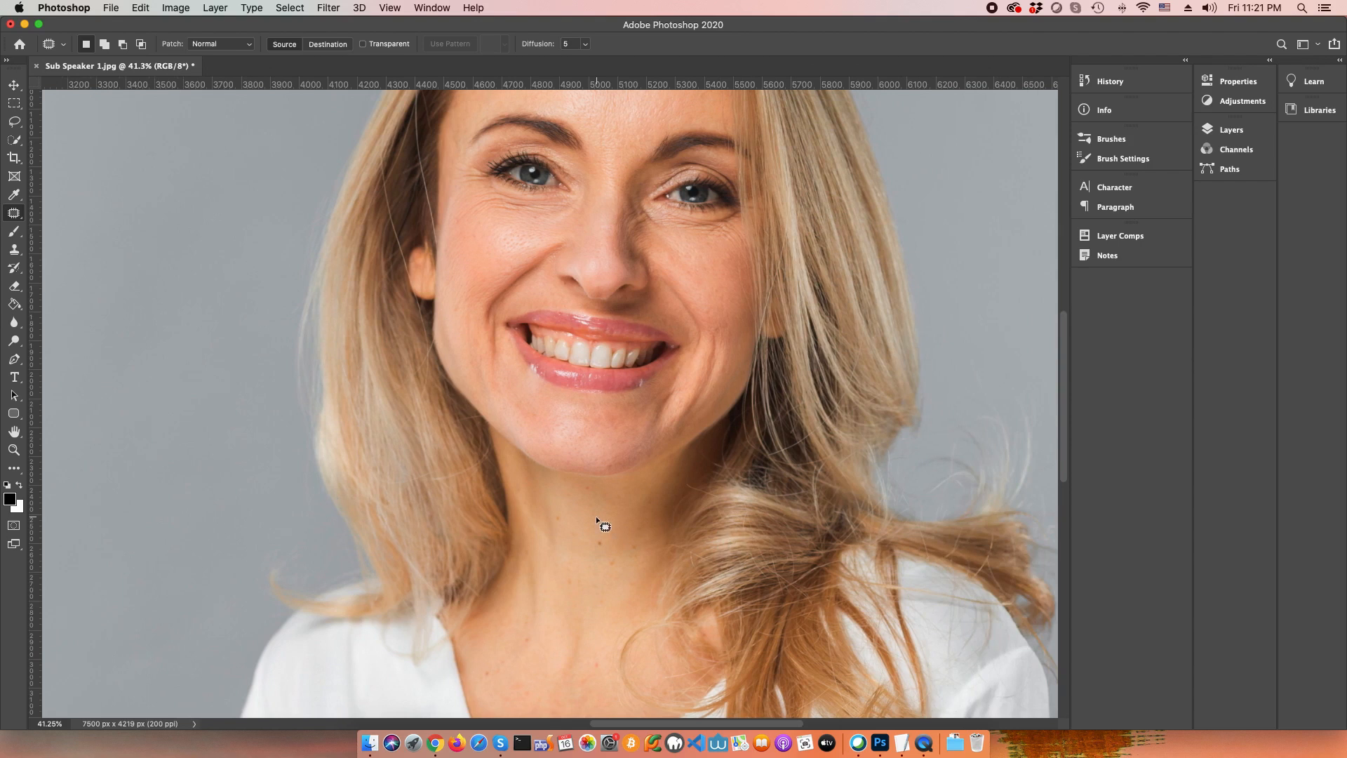
{"action": "scroll", "coordinate": [604, 534], "scroll_direction": "left", "scroll_amount": 1}
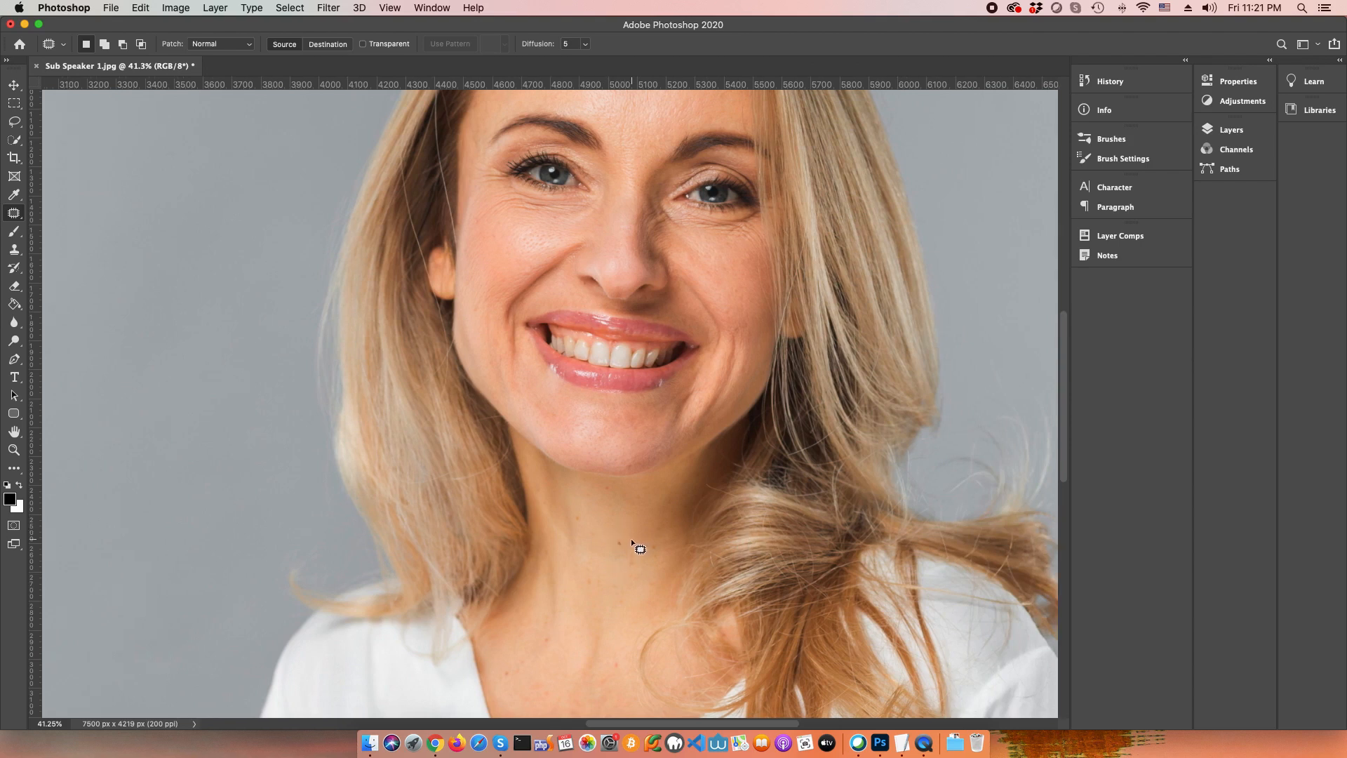
{"action": "scroll", "coordinate": [631, 540], "scroll_direction": "up", "scroll_amount": 1}
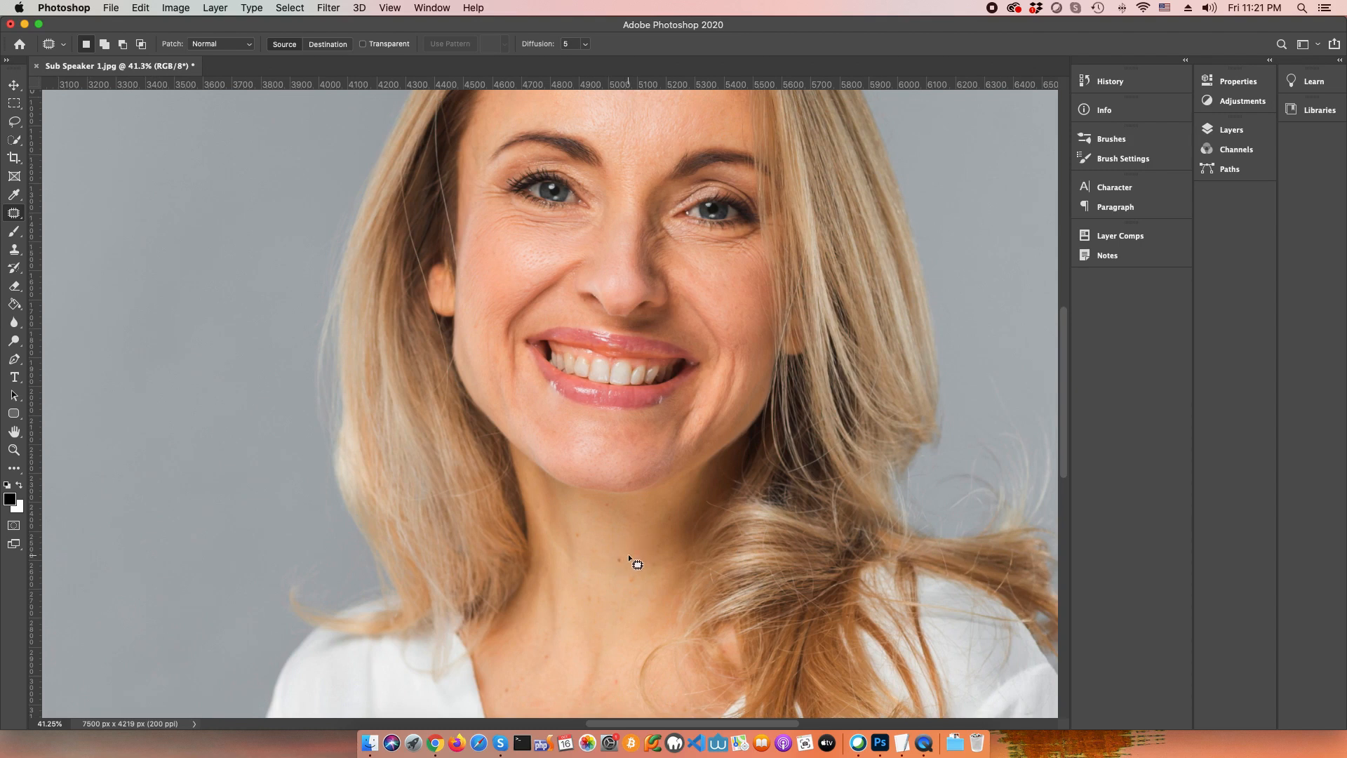
{"action": "mouse_move", "coordinate": [626, 558]}
{"action": "left_mouse_down"}
{"action": "mouse_move", "coordinate": [613, 573]}
{"action": "mouse_move", "coordinate": [627, 556]}
{"action": "left_mouse_up"}
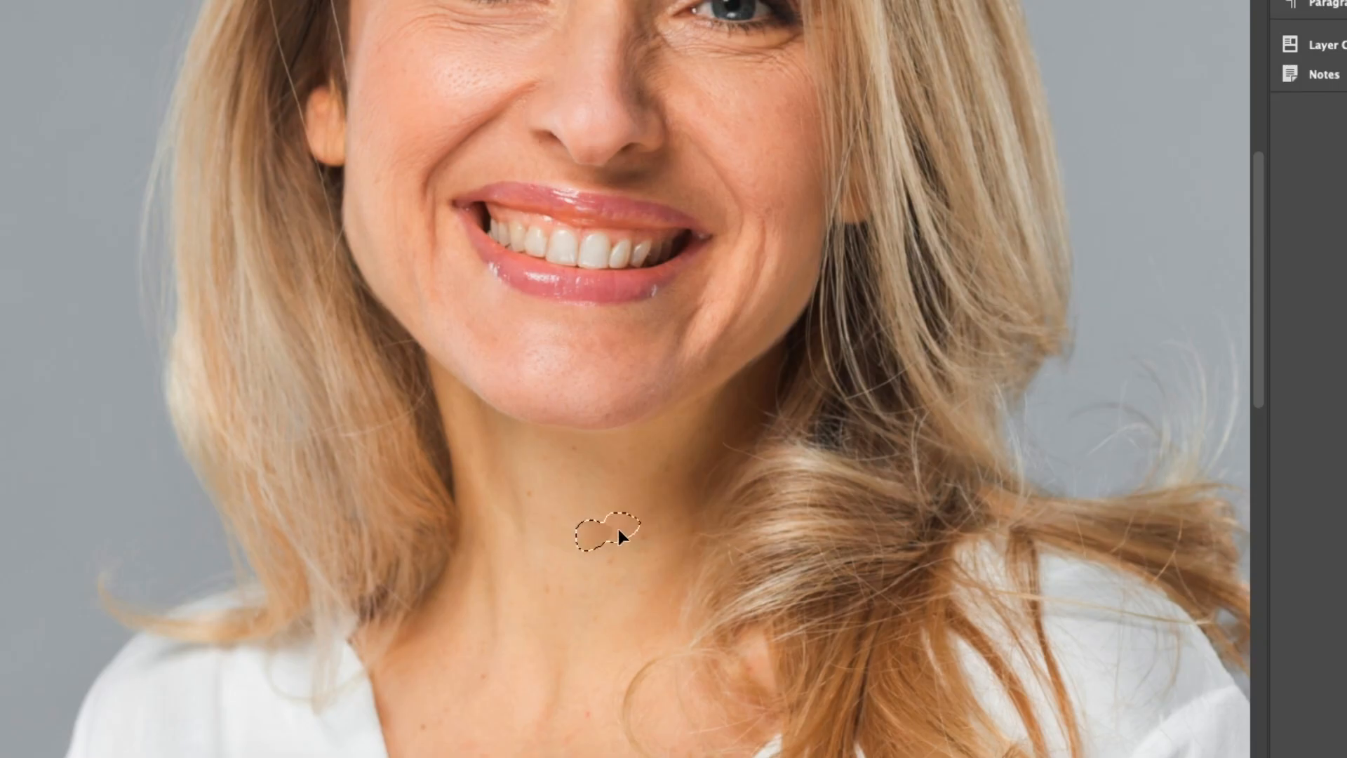
- Try patching the outlined mole in Source mode with the clean skin beside it, then undo the result
{"action": "left_click_drag", "start_coordinate": [618, 529], "coordinate": [644, 520]}
{"action": "key", "text": "ctrl+d"}
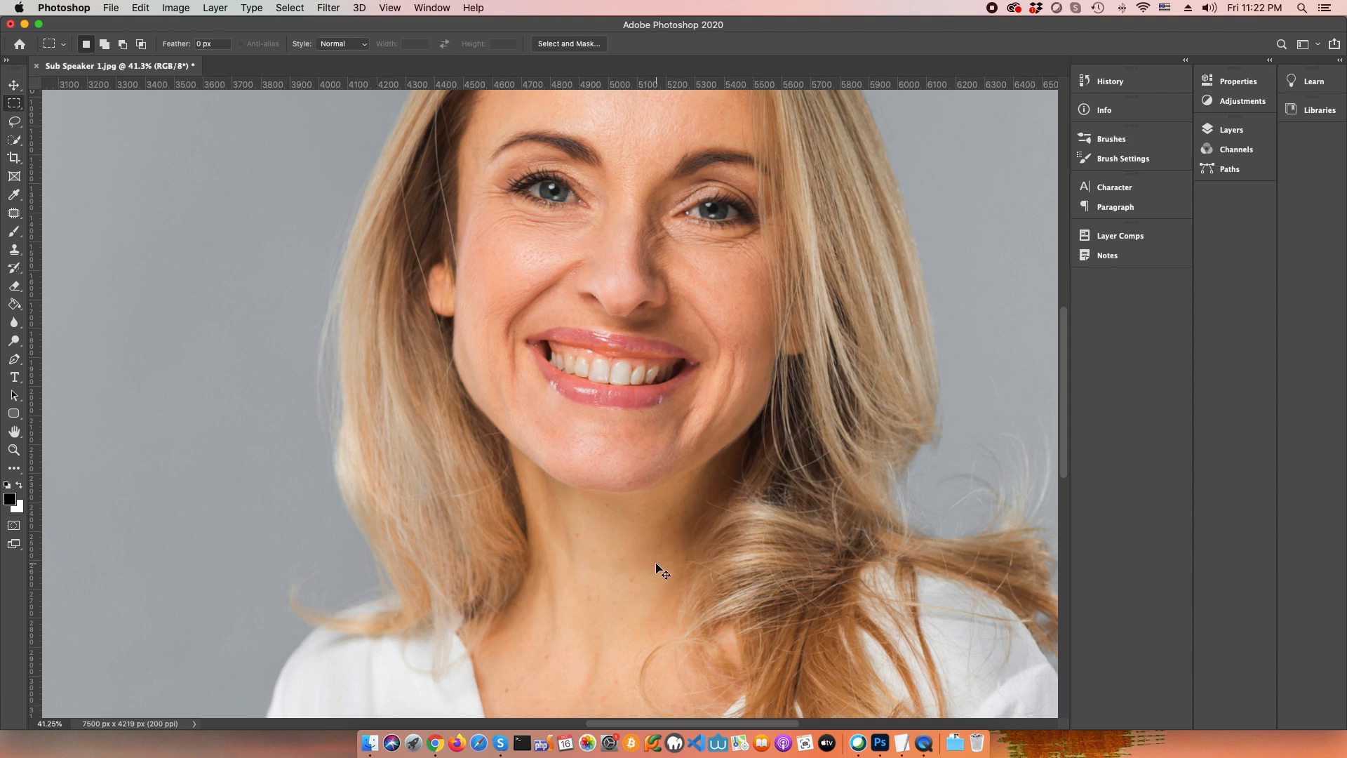
{"action": "key", "text": "super+z"}
- Set the Patch tool to Destination and copy the outlined mole onto clean neck skin about 103 px to its left
{"action": "key", "text": "j"}
{"action": "left_click", "coordinate": [317, 48]}
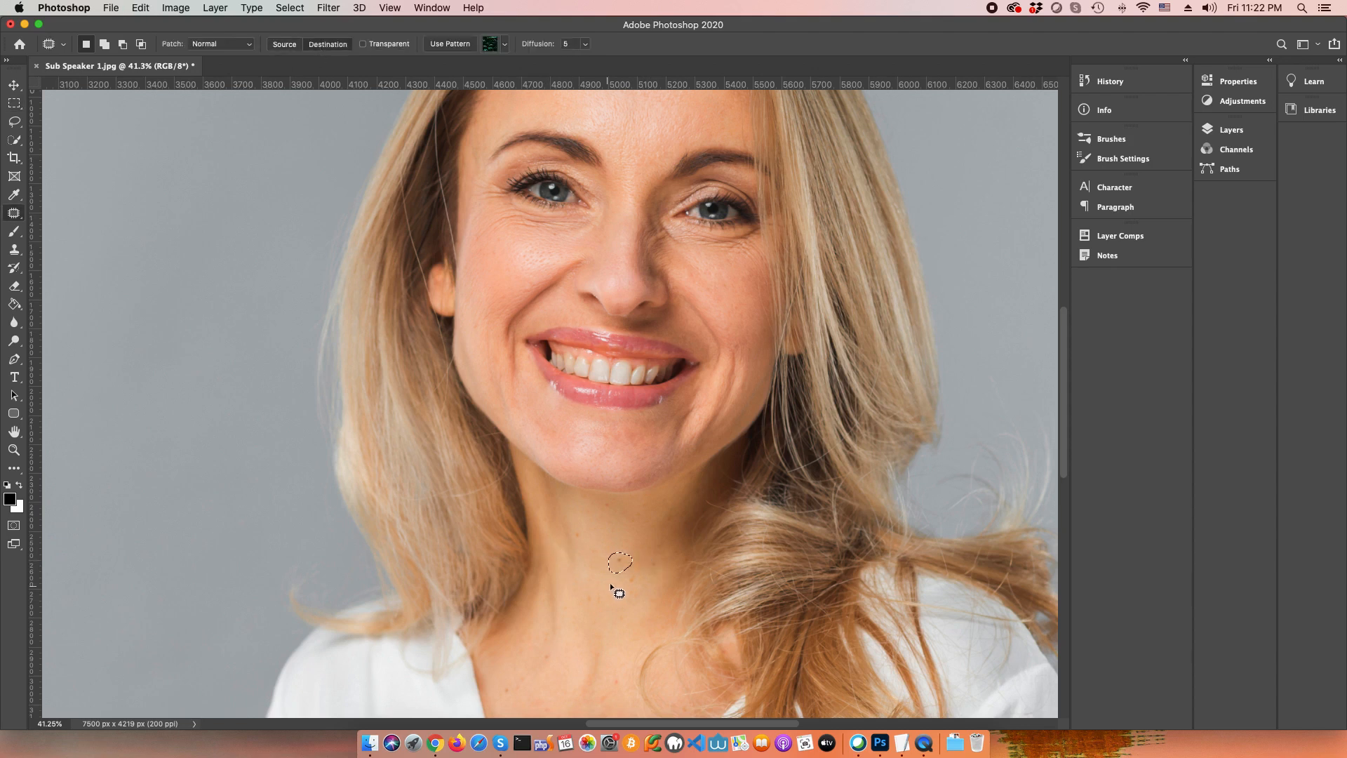
{"action": "left_click_drag", "start_coordinate": [622, 565], "coordinate": [543, 536]}
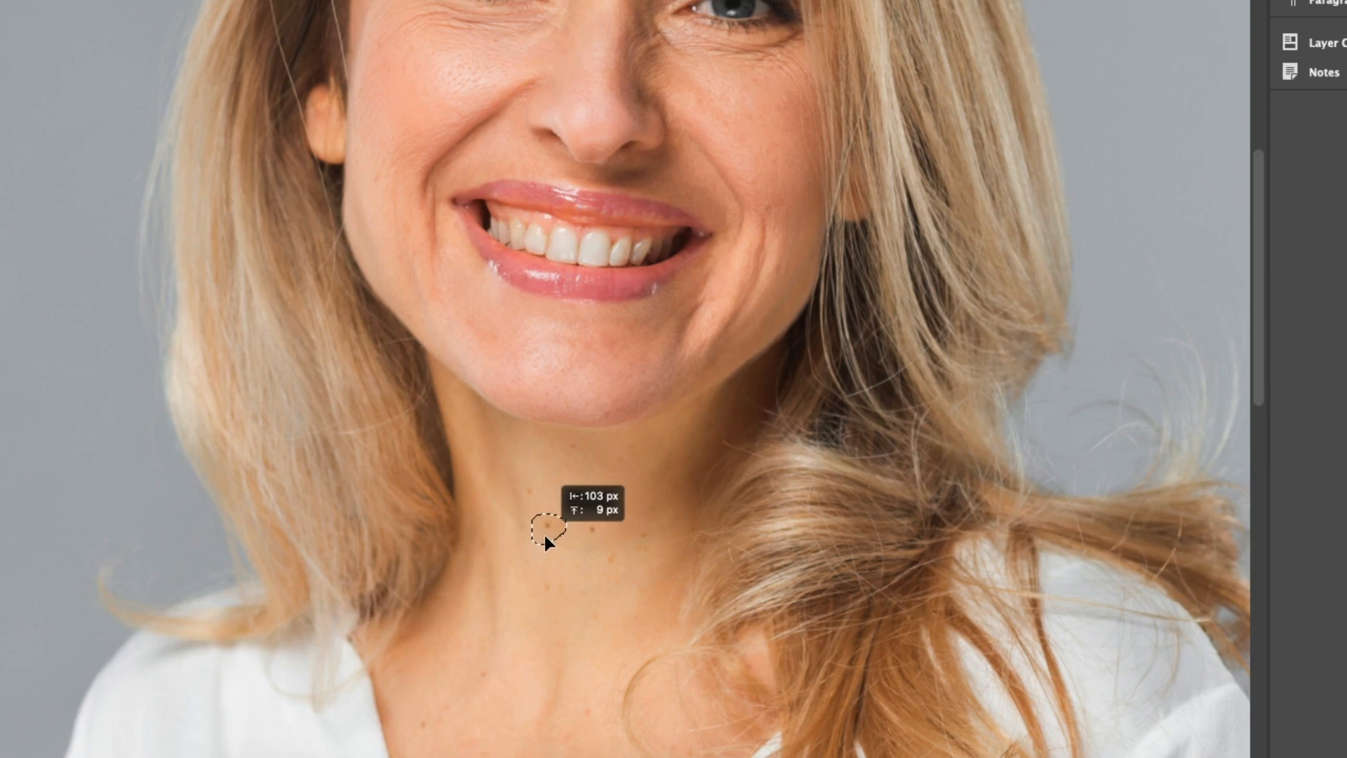
{"action": "left_click_drag", "start_coordinate": [544, 532], "coordinate": [544, 532]}
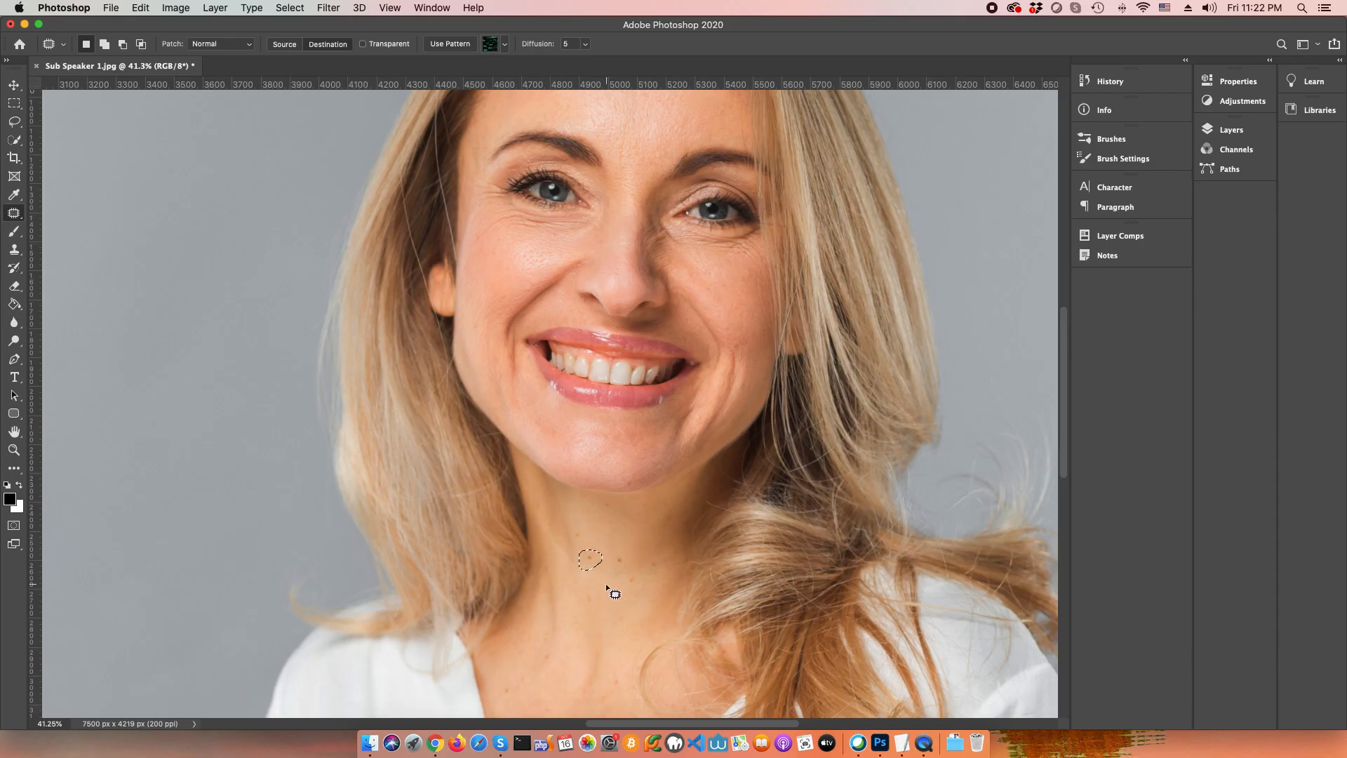
{"action": "key", "text": "m"}
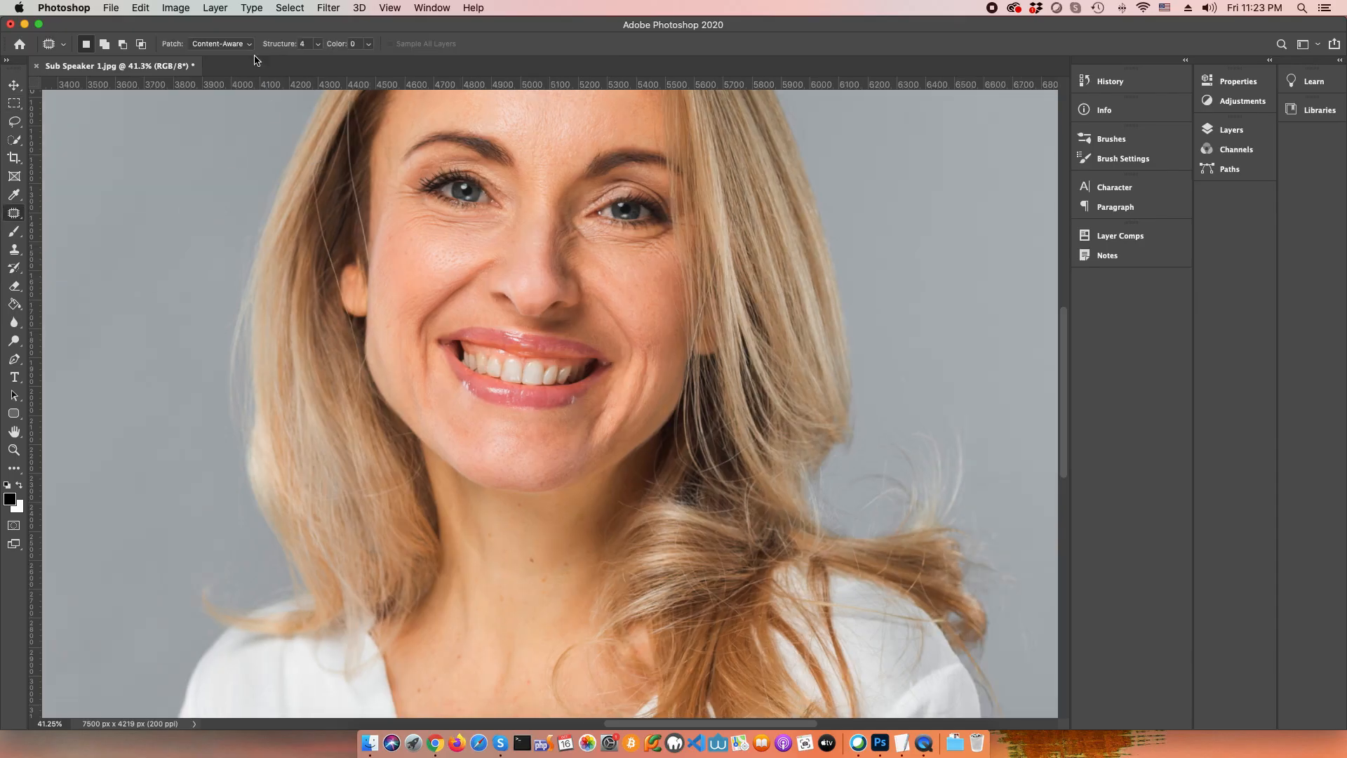
- Choose Content-Aware patching and draw a Patch tool selection around the large pink flower cluster in the flower photo
{"action": "left_click", "coordinate": [247, 44]}
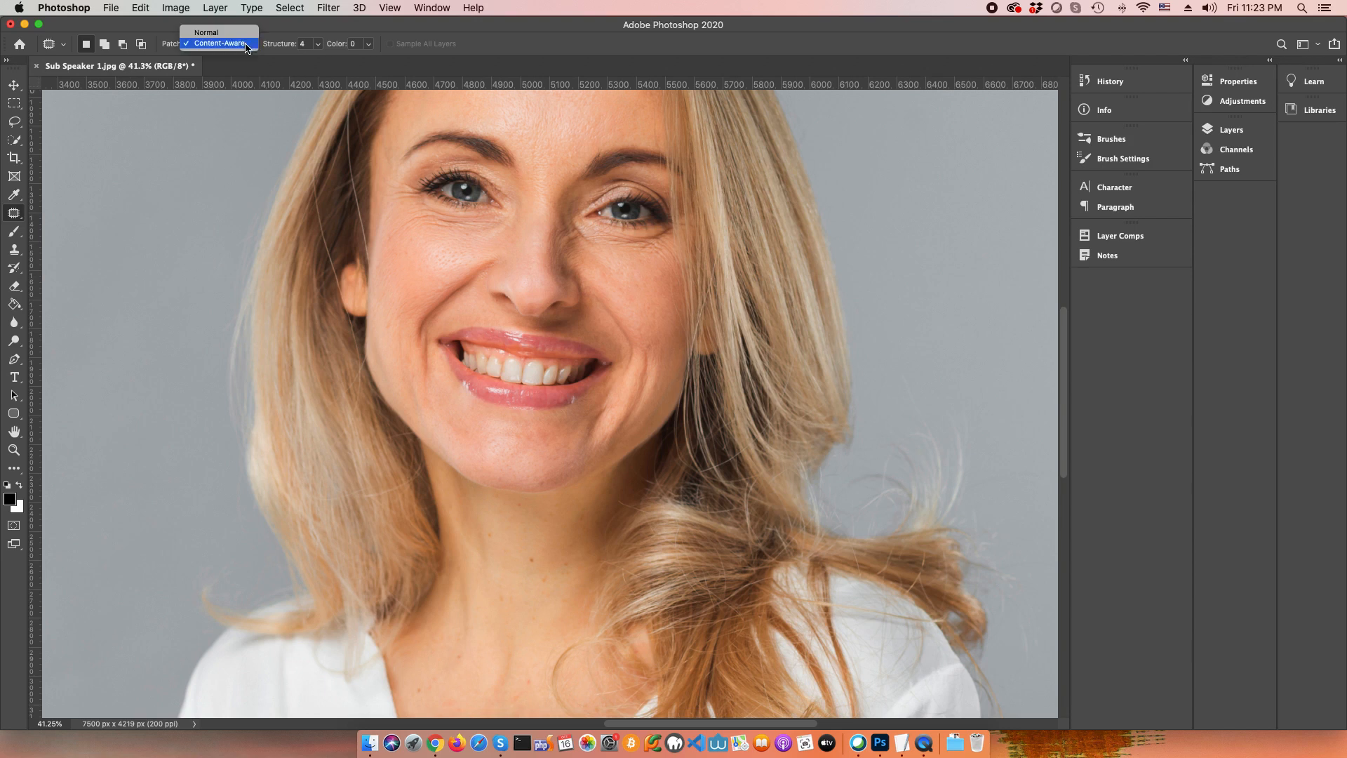
{"action": "left_click", "coordinate": [246, 44]}
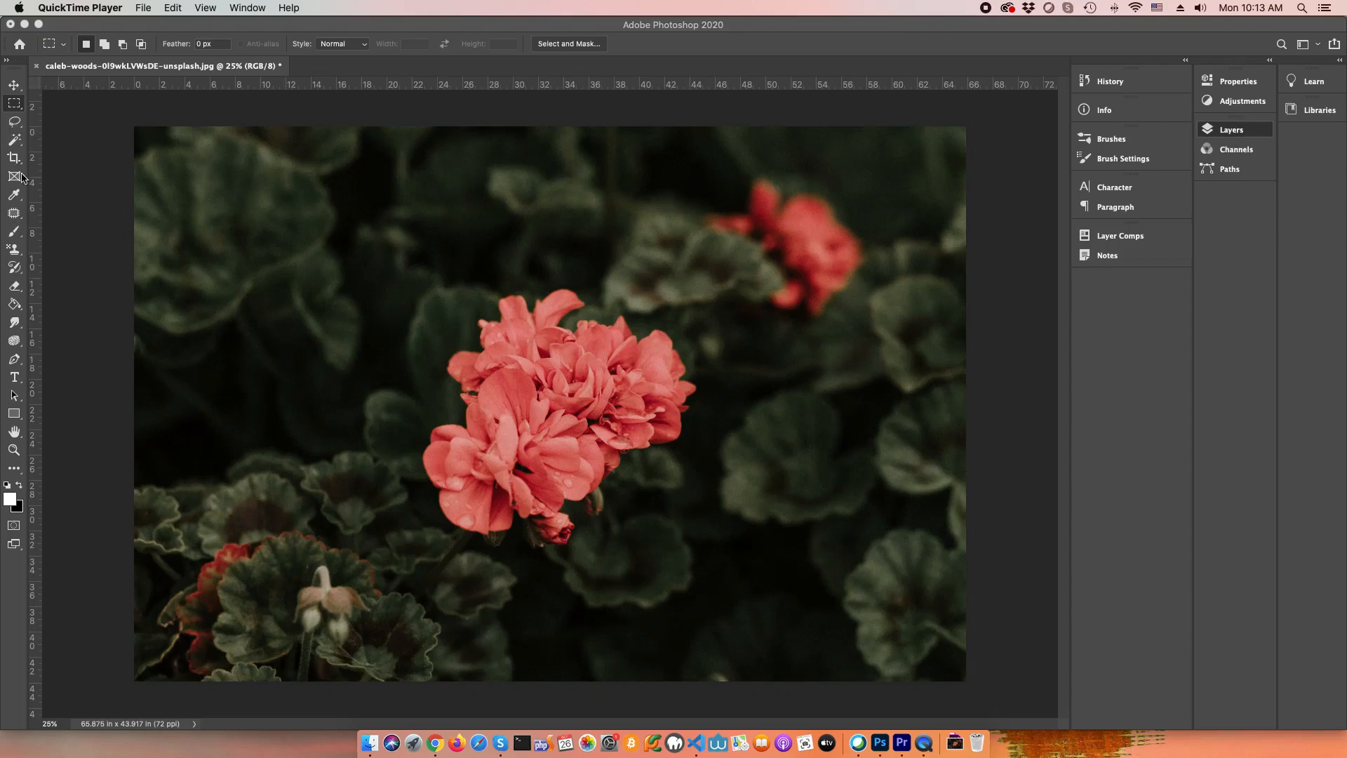
{"action": "left_click", "coordinate": [16, 214]}
{"action": "left_click", "coordinate": [62, 241]}
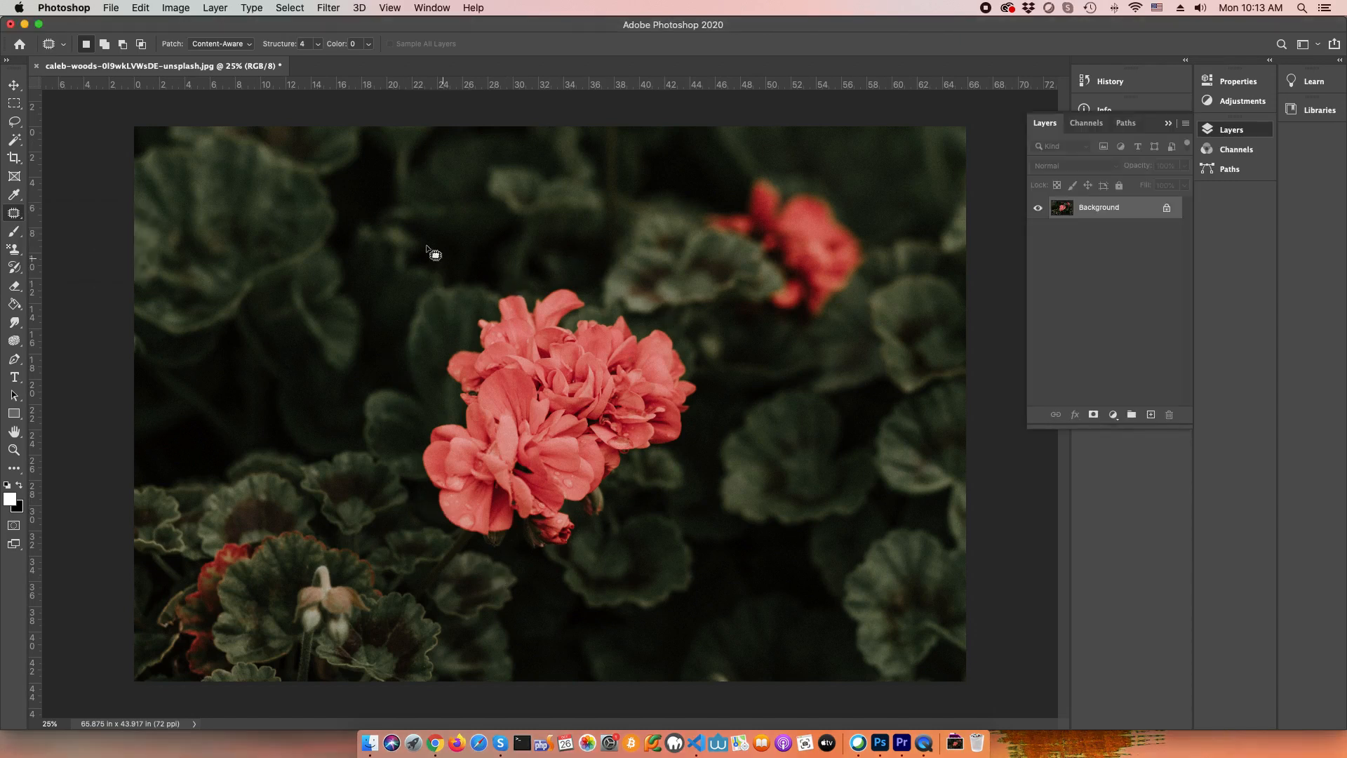
{"action": "mouse_move", "coordinate": [490, 298]}
{"action": "left_mouse_down"}
{"action": "mouse_move", "coordinate": [431, 357]}
{"action": "mouse_move", "coordinate": [417, 422]}
{"action": "left_mouse_up"}
{"action": "mouse_move", "coordinate": [418, 483]}
{"action": "left_mouse_down"}
{"action": "mouse_move", "coordinate": [457, 542]}
{"action": "mouse_move", "coordinate": [534, 560]}
{"action": "left_mouse_up"}
{"action": "mouse_move", "coordinate": [676, 445]}
{"action": "left_mouse_down"}
{"action": "mouse_move", "coordinate": [702, 414]}
{"action": "mouse_move", "coordinate": [703, 368]}
{"action": "mouse_move", "coordinate": [677, 328]}
{"action": "mouse_move", "coordinate": [562, 280]}
{"action": "mouse_move", "coordinate": [505, 283]}
{"action": "mouse_move", "coordinate": [490, 302]}
{"action": "left_mouse_up"}
- Replace the selected flower cluster with the dark foliage to its lower right using the Content-Aware patch, and clear the selection
{"action": "left_click", "coordinate": [241, 45]}
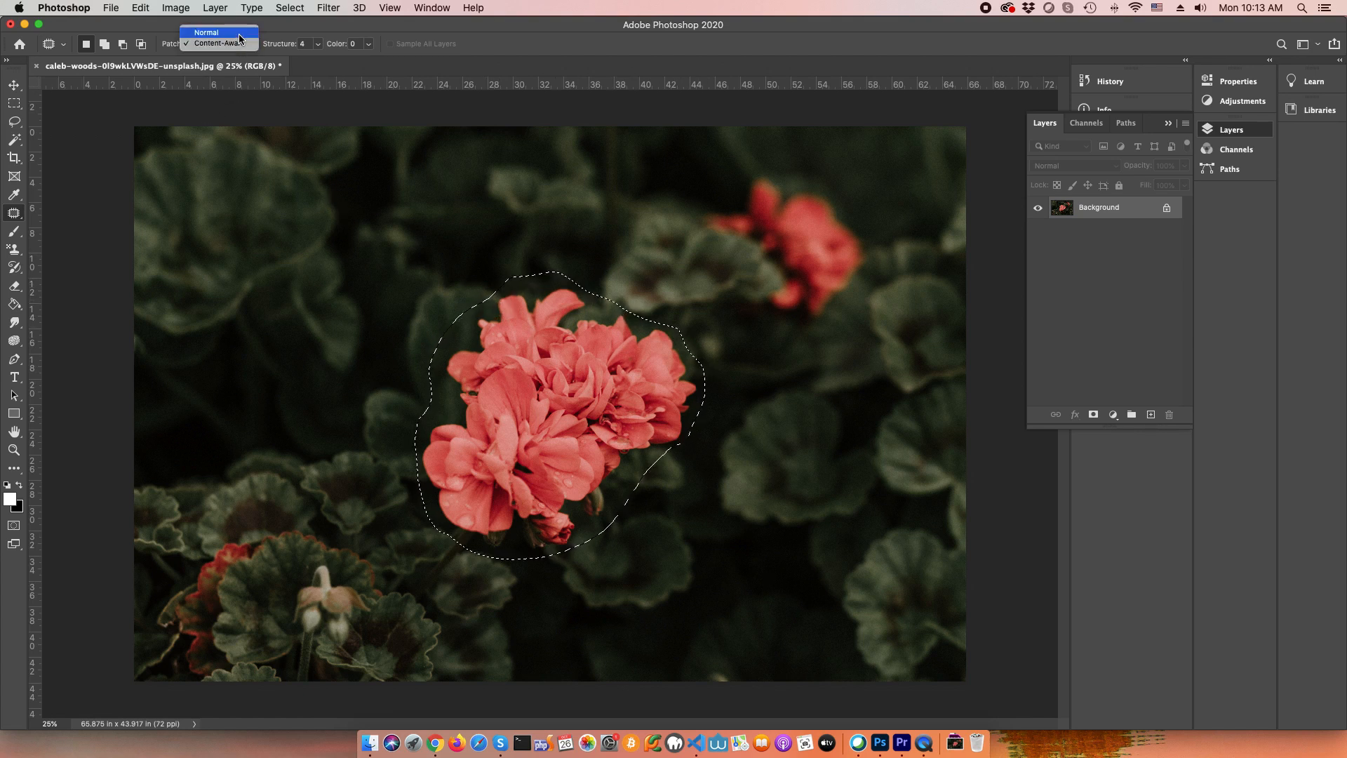
{"action": "left_click", "coordinate": [242, 44]}
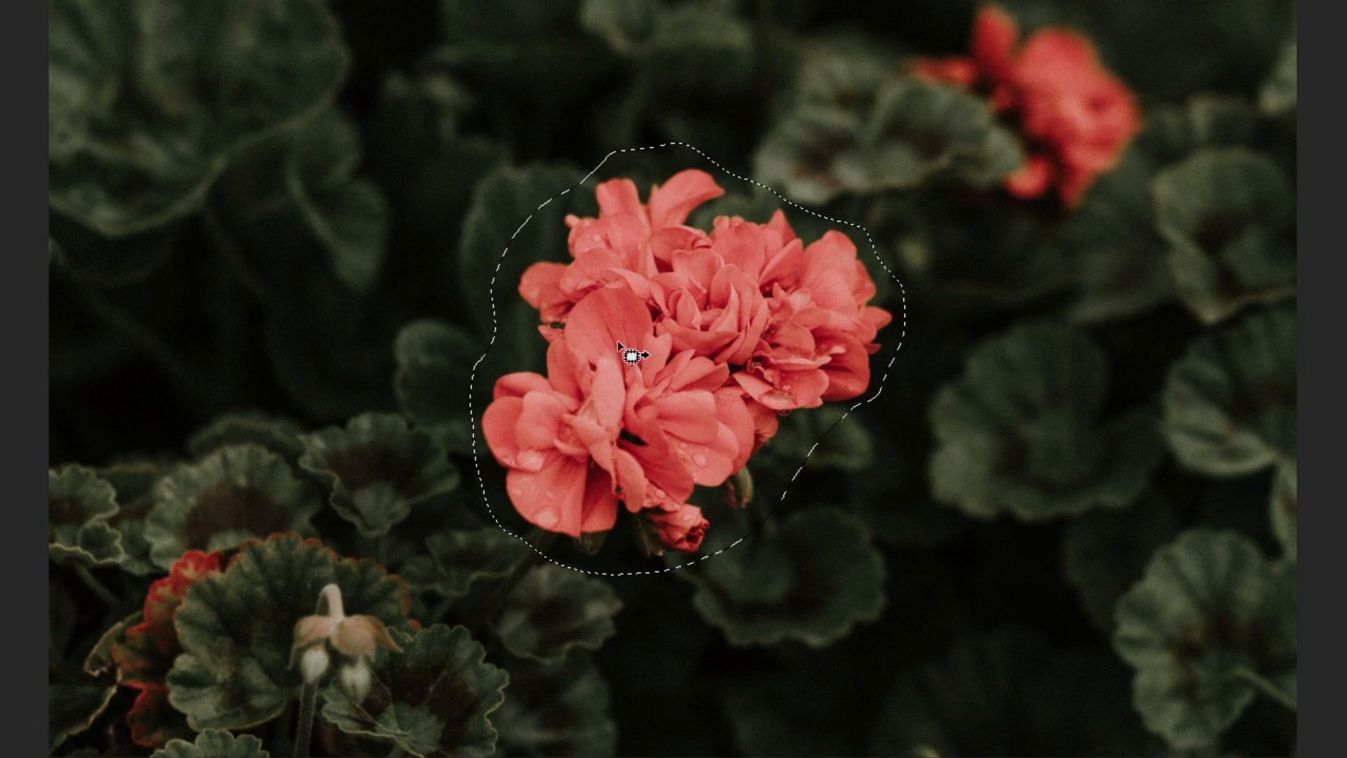
{"action": "left_click_drag", "start_coordinate": [619, 344], "coordinate": [1003, 497]}
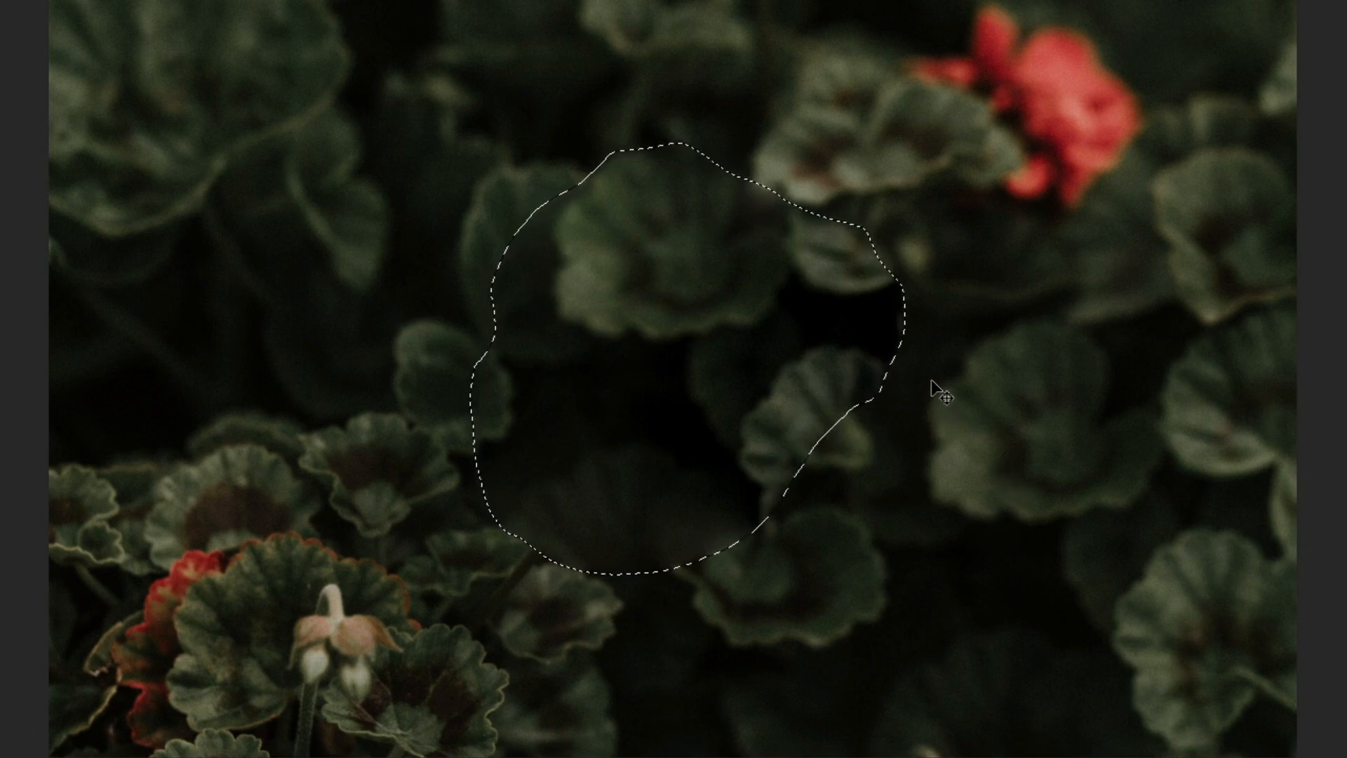
{"action": "key", "text": "ctrl+d"}
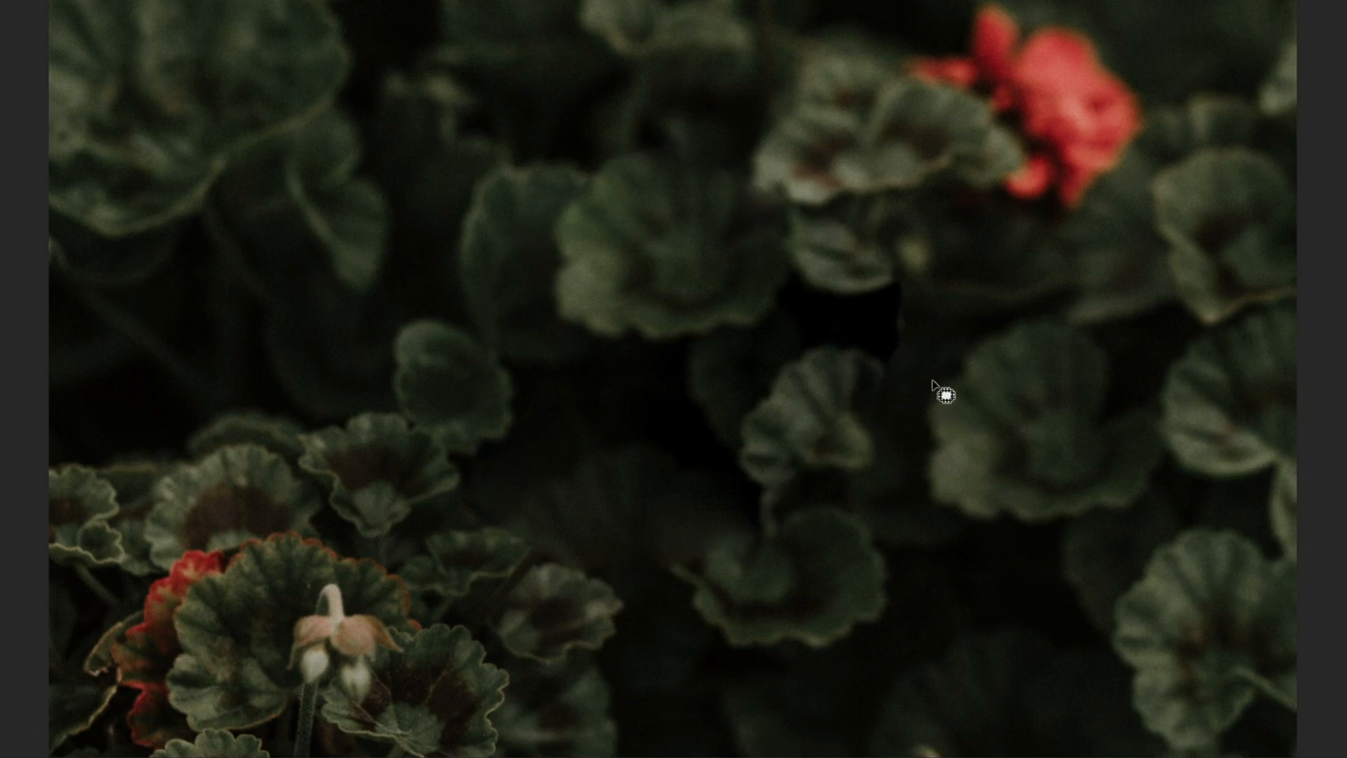